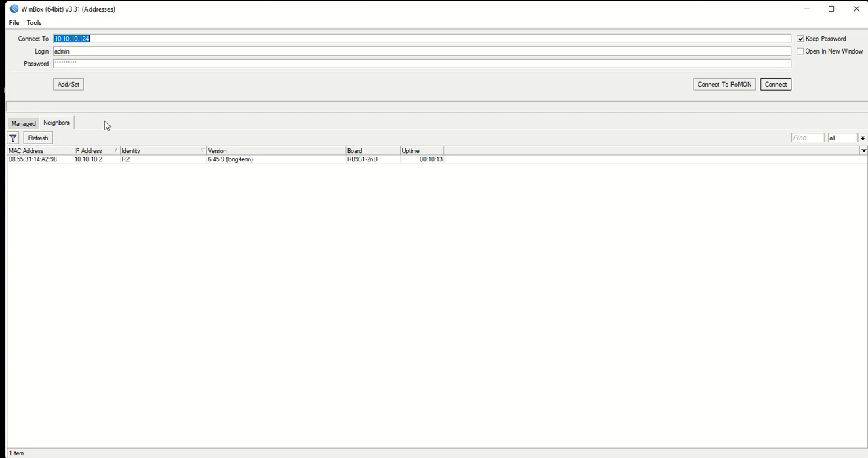
# - Connect to the neighbor router R2 by its MAC address as admin with an empty password
pyautogui.moveTo(105, 39); pyautogui.dragTo(21, 43)
pyautogui.press('BackSpace')
pyautogui.doubleClick(54, 160)
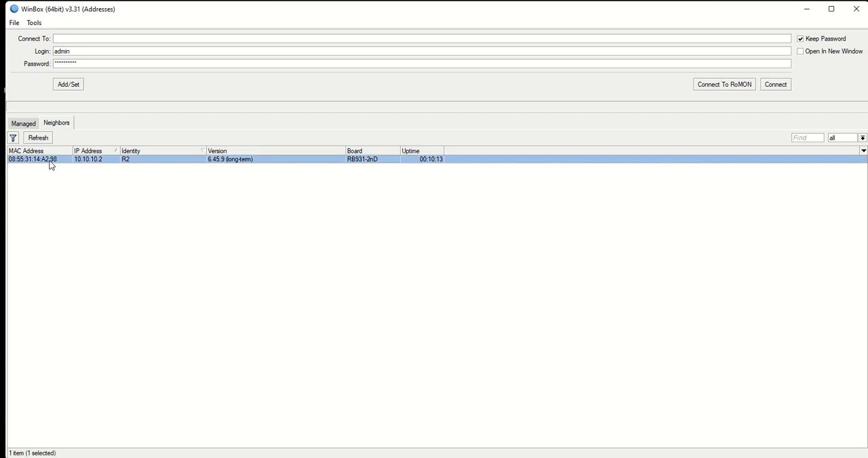
pyautogui.click(94, 62)
pyautogui.moveTo(95, 63); pyautogui.dragTo(1, 64)
pyautogui.press('BackSpace')
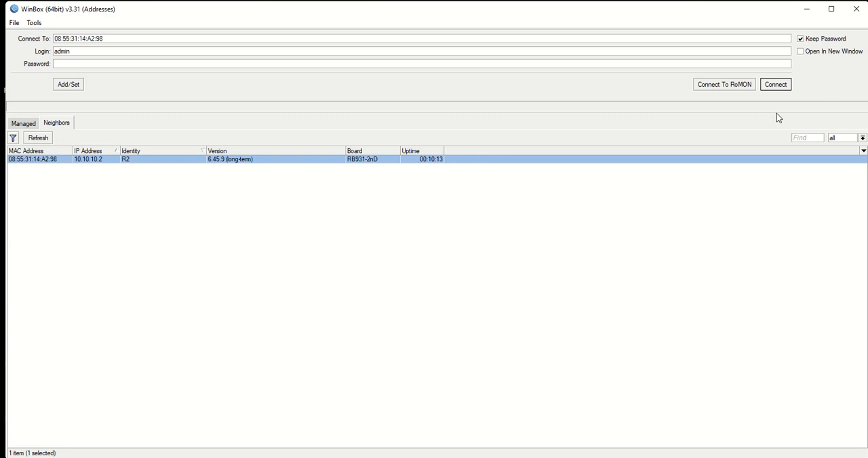
pyautogui.click(775, 85)
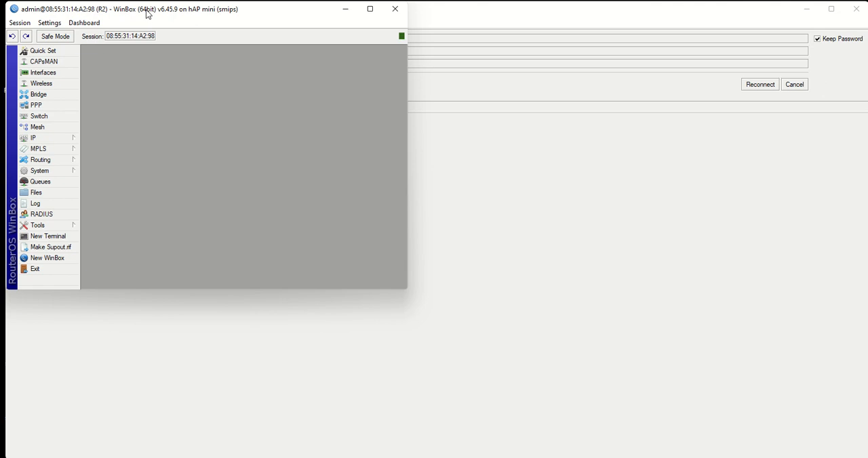
# - Reset the router's configuration with the No Default Configuration option enabled
pyautogui.moveTo(147, 13); pyautogui.dragTo(396, 73)
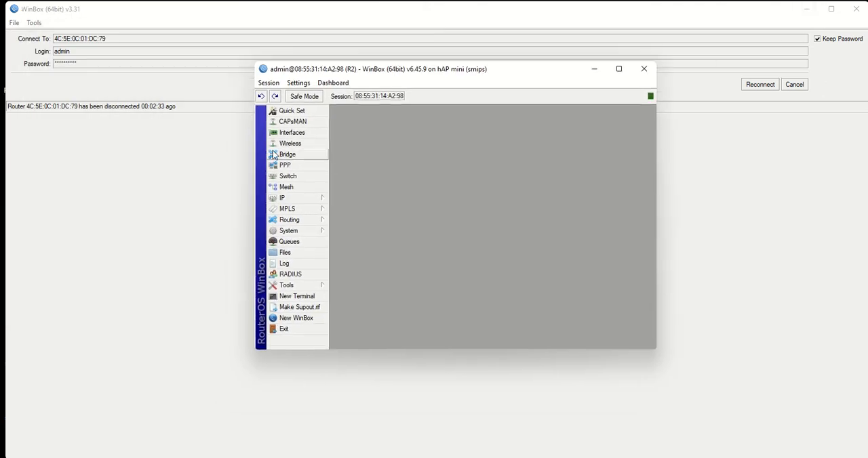
pyautogui.click(292, 133)
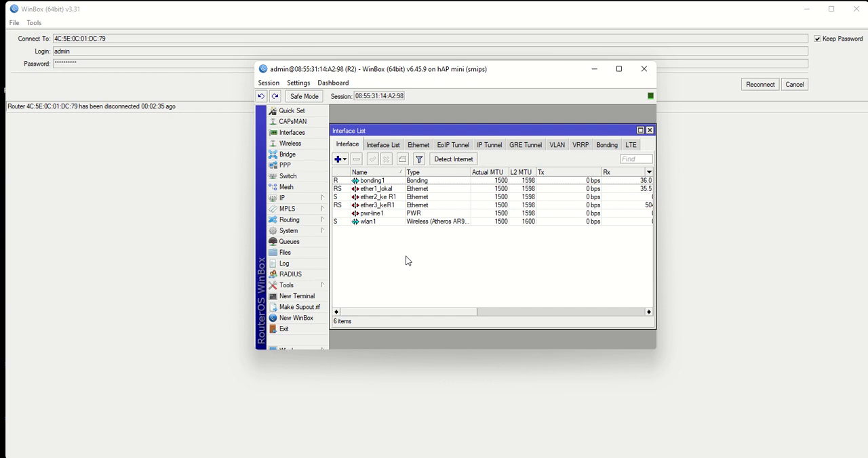
pyautogui.click(290, 231)
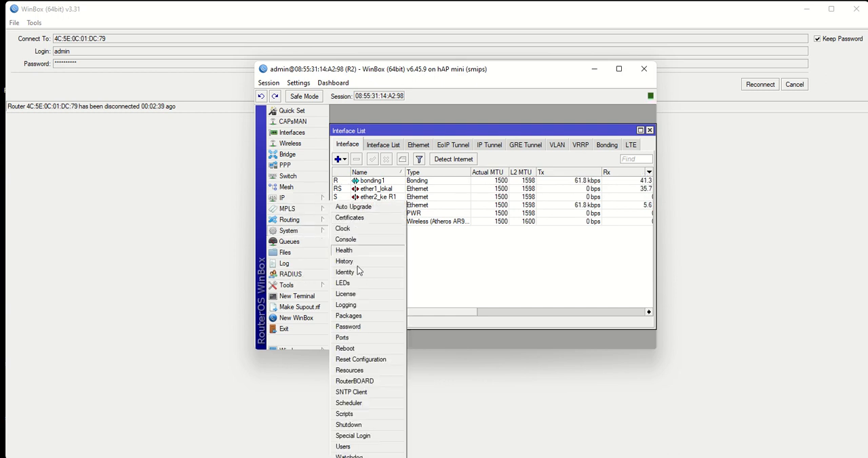
pyautogui.click(360, 359)
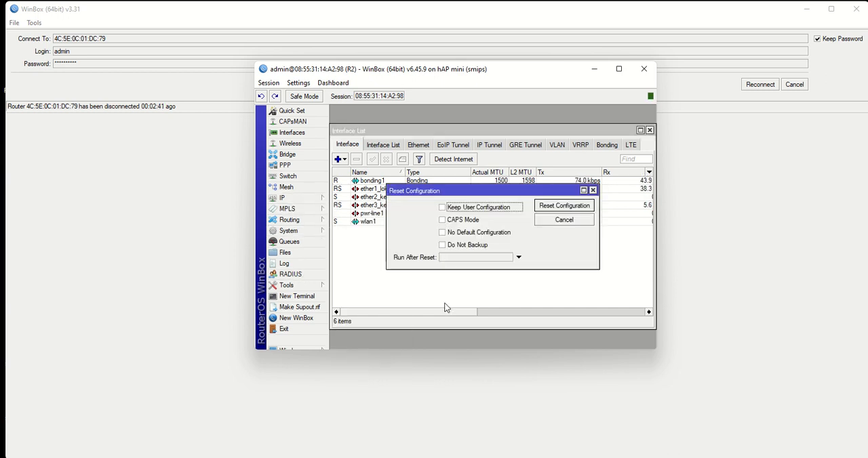
pyautogui.click(442, 232)
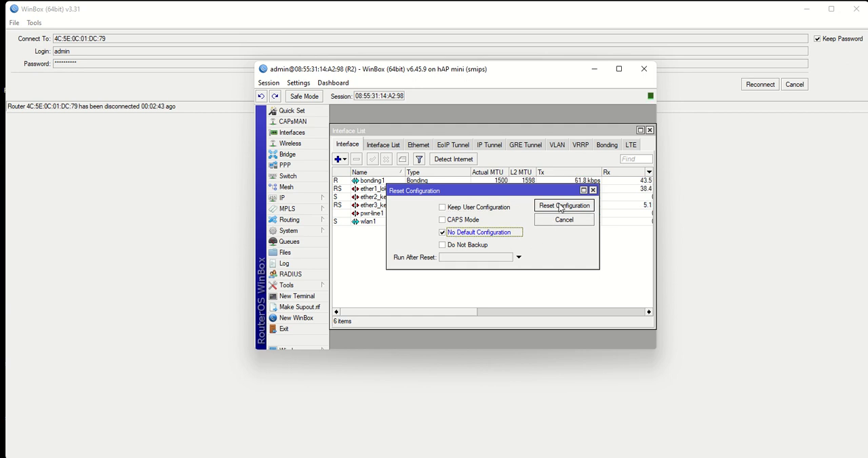
pyautogui.click(560, 207)
pyautogui.click(501, 223)
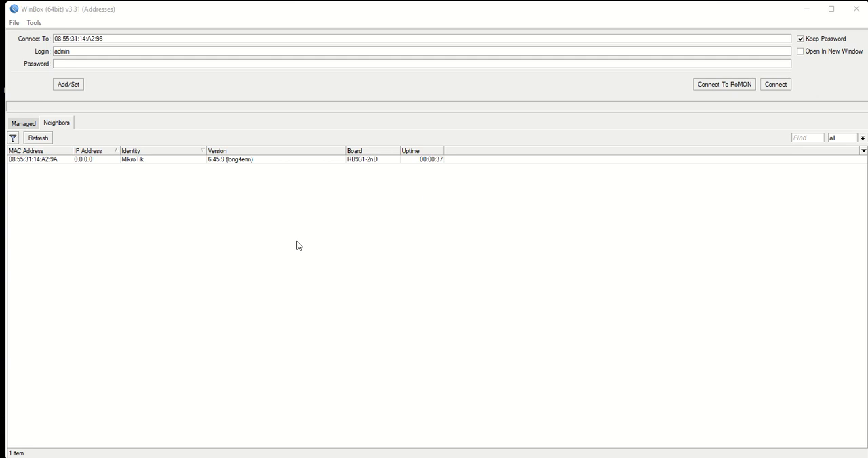
# - Reconnect to the reset MikroTik router by its MAC address from the neighbor list
pyautogui.click(42, 159)
pyautogui.click(783, 87)
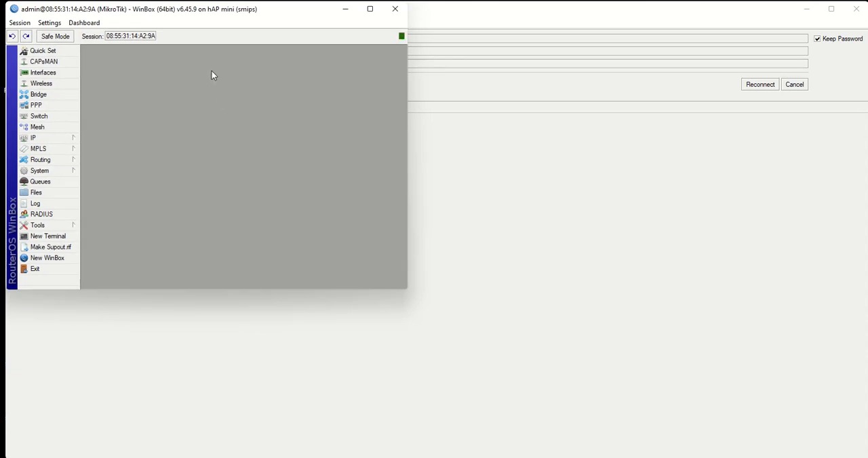
pyautogui.moveTo(195, 14); pyautogui.dragTo(345, 48)
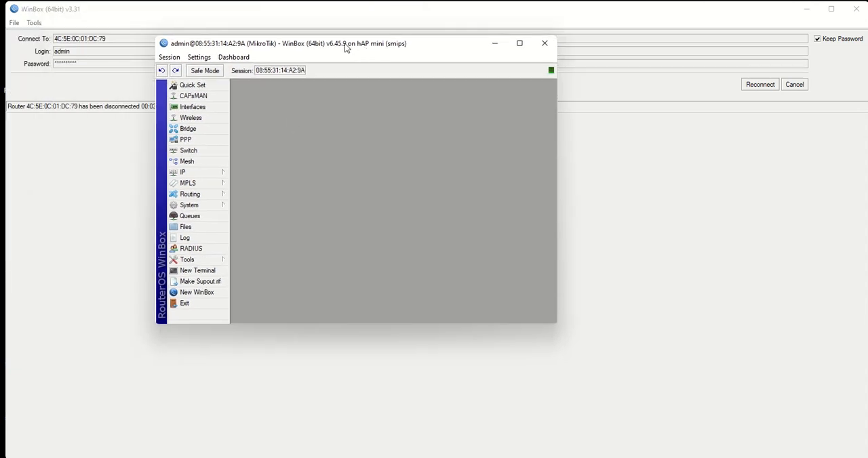
# - Rename the ether1 interface to ether1-ISP1 in the interface list
pyautogui.click(193, 107)
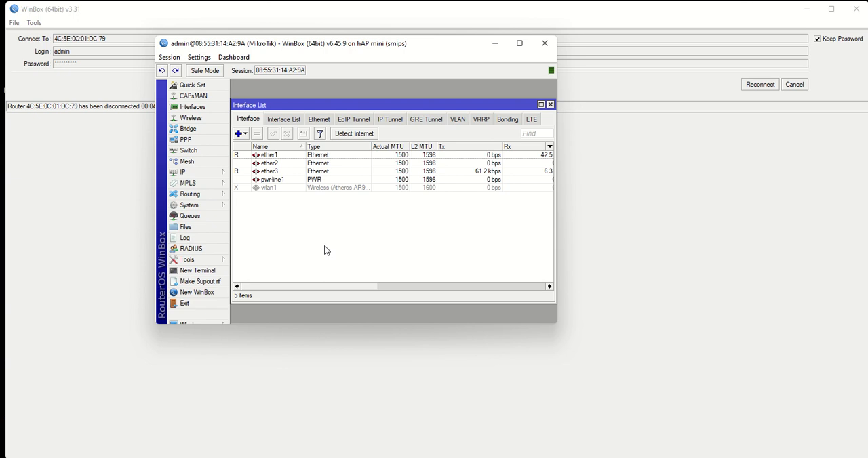
pyautogui.click(275, 157)
pyautogui.rightClick(275, 158)
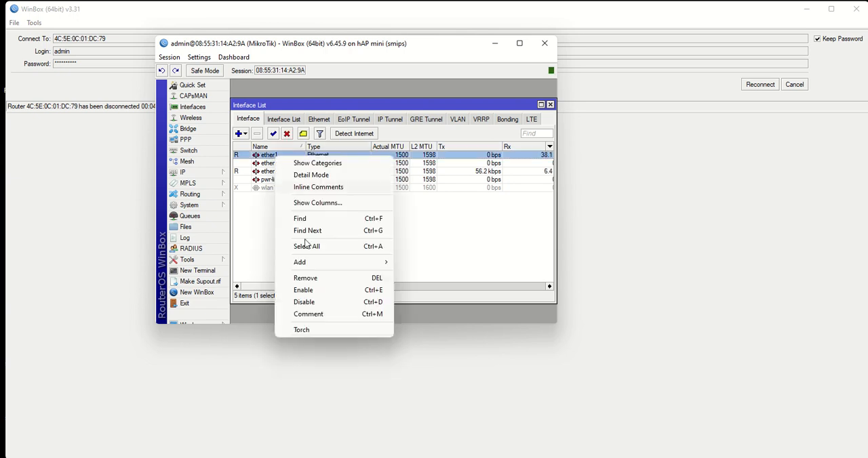
pyautogui.doubleClick(264, 158)
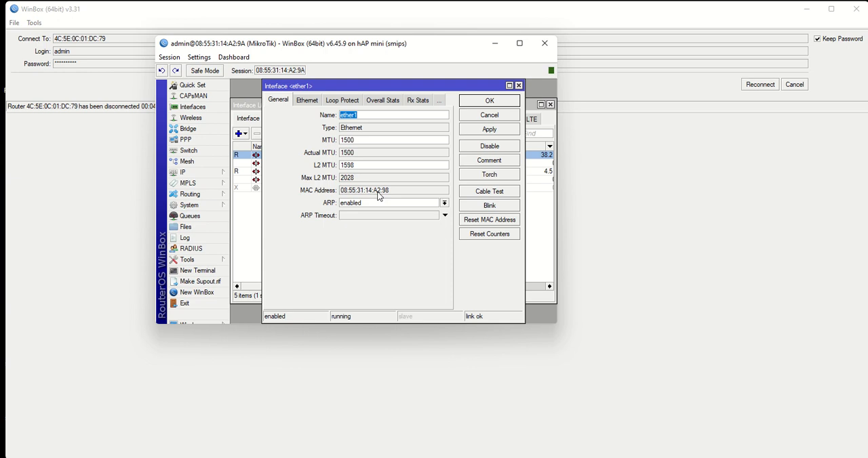
pyautogui.click(366, 114)
pyautogui.write('-WAN')
pyautogui.write('1')
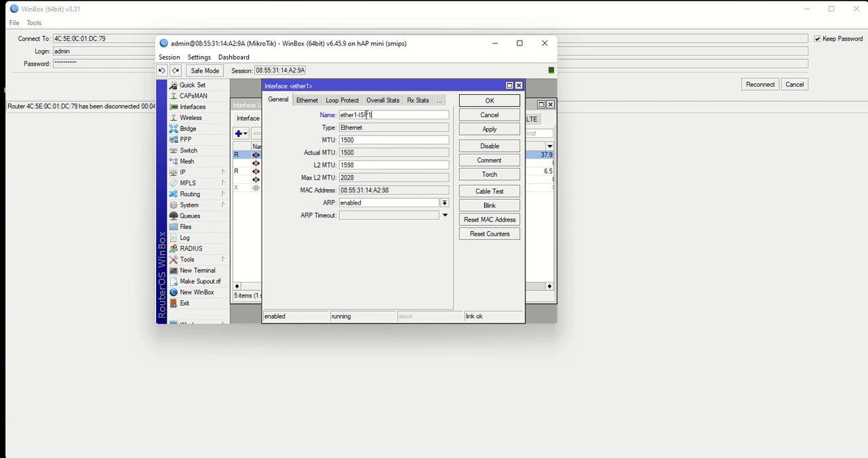
pyautogui.click(483, 129)
pyautogui.click(488, 104)
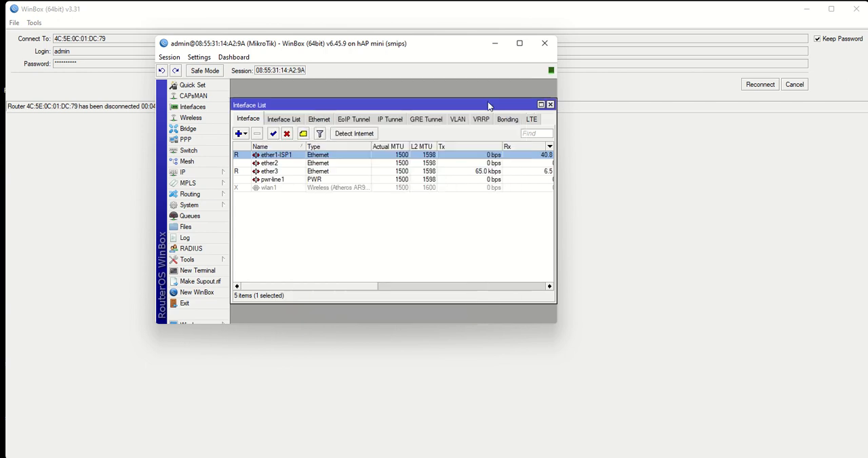
# - Rename the ether3 interface to ether3-Lokal
pyautogui.click(285, 172)
pyautogui.doubleClick(285, 172)
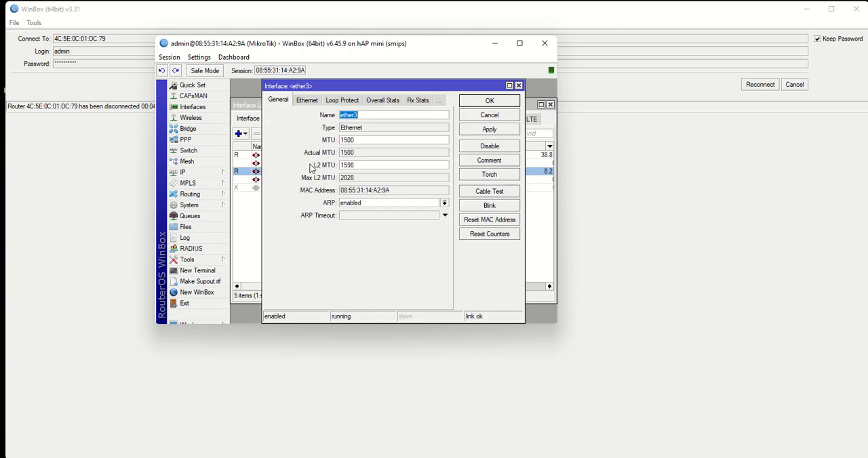
pyautogui.click(368, 114)
pyautogui.click(475, 130)
pyautogui.click(485, 103)
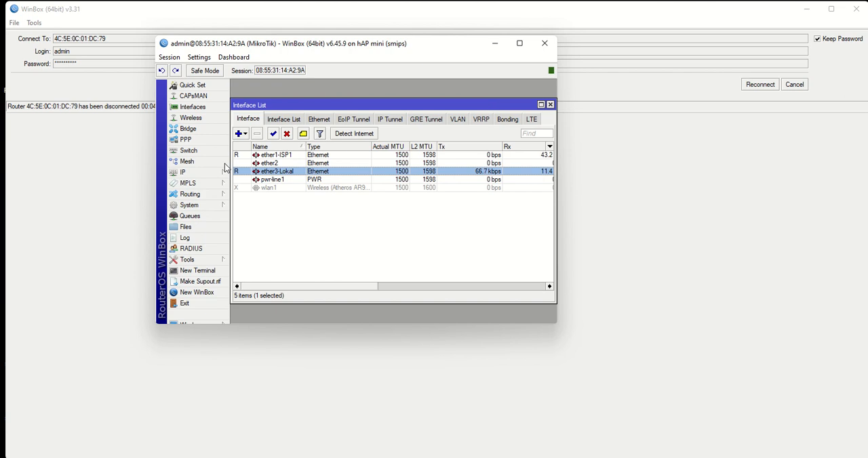
# - Enable the disabled wireless interface wlan1
pyautogui.click(269, 189)
pyautogui.rightClick(269, 188)
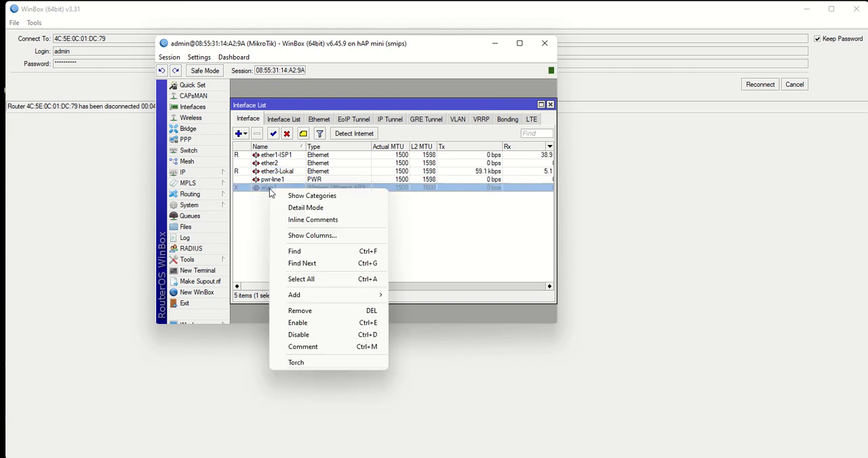
pyautogui.click(303, 324)
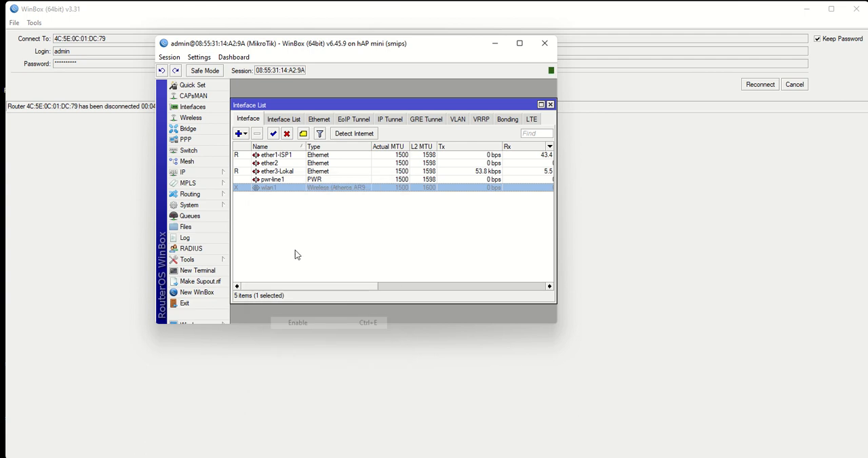
# - Rename the wireless interface wlan1 to wlan1-ISP2
pyautogui.doubleClick(282, 188)
pyautogui.click(329, 117)
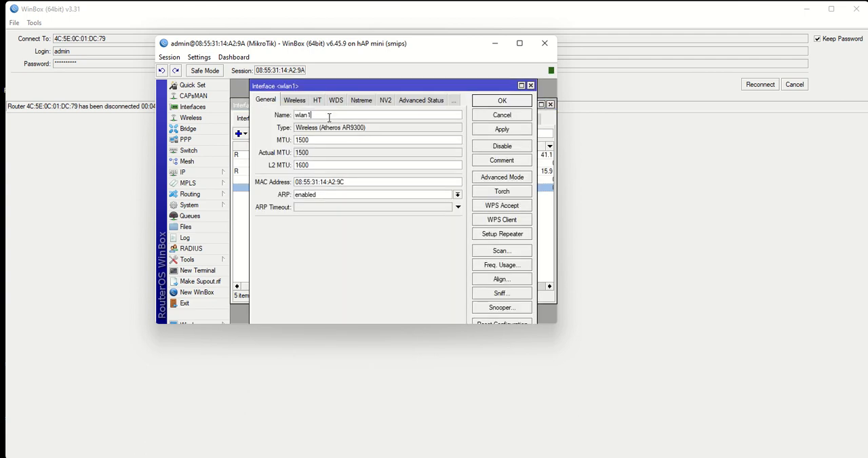
pyautogui.write('-ISP2')
pyautogui.click(501, 129)
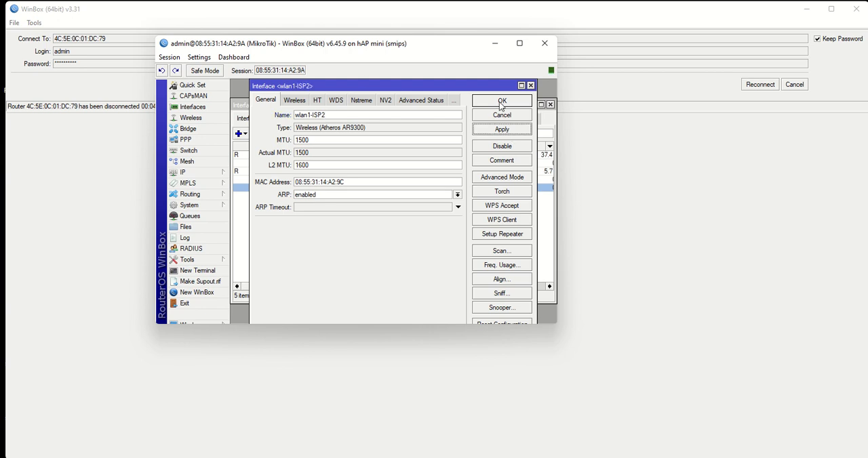
pyautogui.click(502, 100)
pyautogui.click(393, 243)
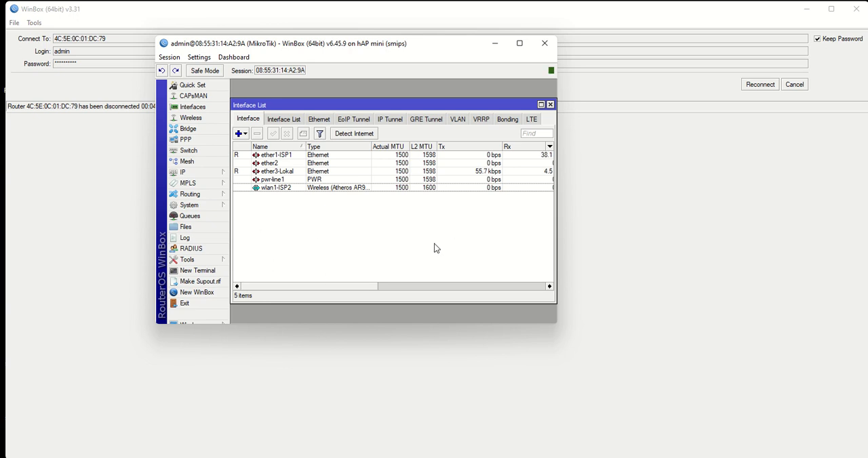
# - Scan for wireless networks on wlan1-ISP2 and widen the SSID column to show the full network names
pyautogui.click(284, 189)
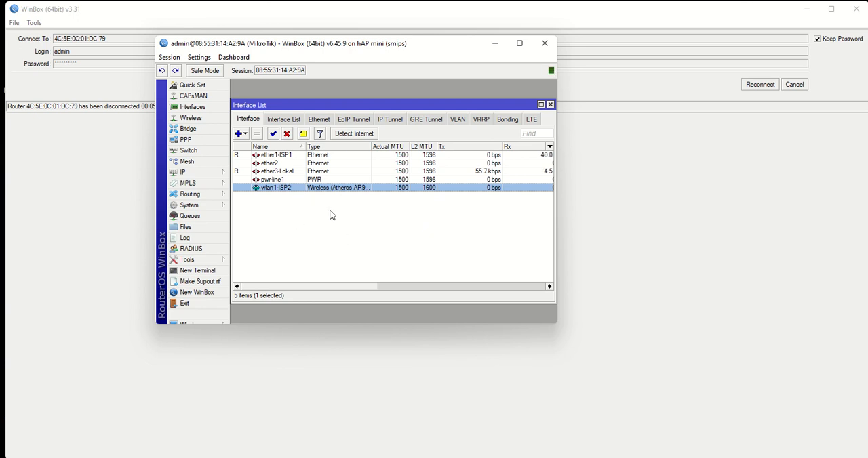
pyautogui.doubleClick(268, 188)
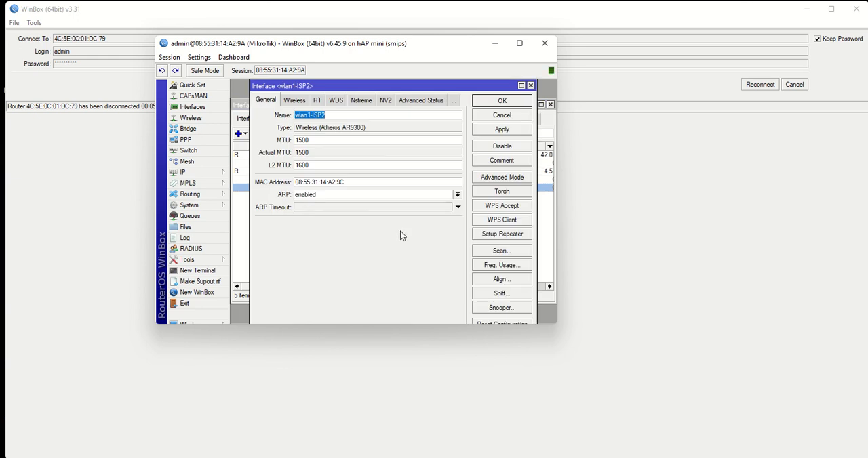
pyautogui.click(295, 101)
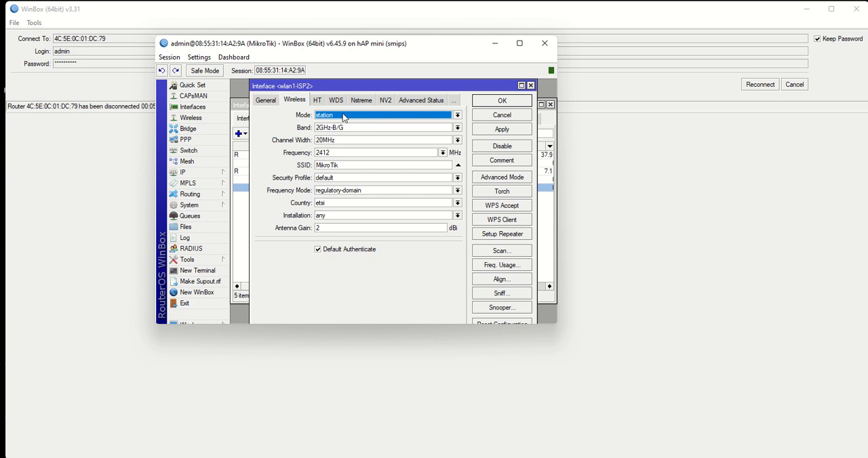
pyautogui.click(502, 251)
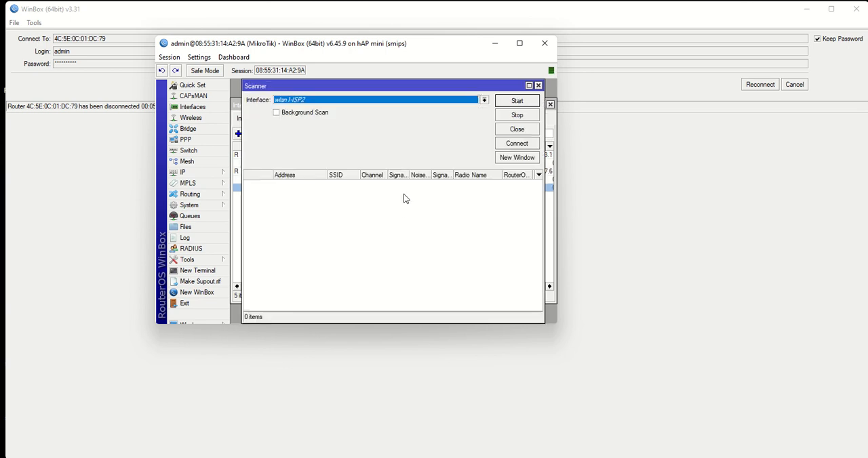
pyautogui.click(517, 102)
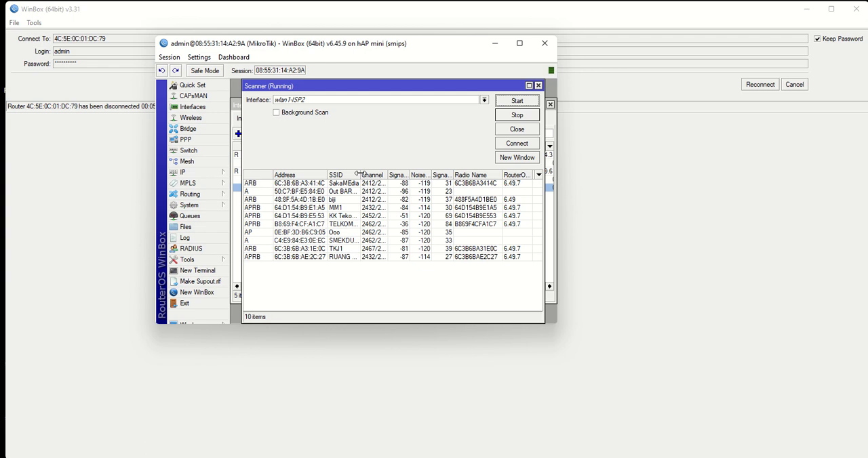
pyautogui.moveTo(360, 174); pyautogui.dragTo(422, 173)
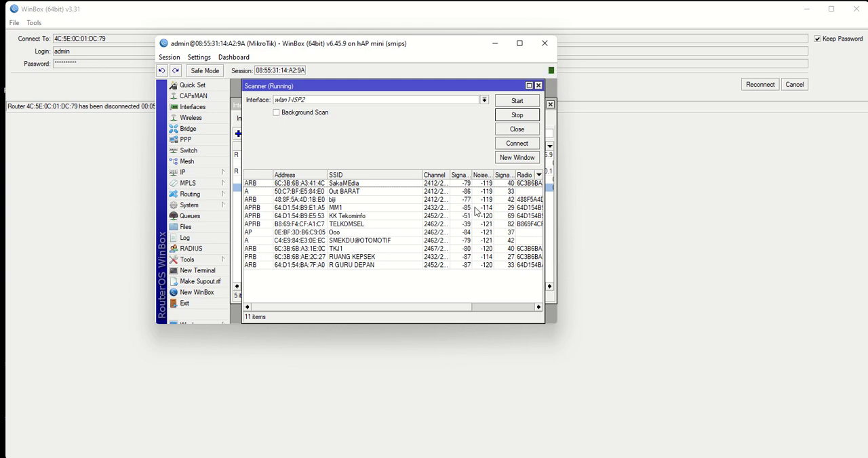
# - Connect wlan1-ISP2 to the TELKOMSEL network and apply the wireless settings in station bridge mode
pyautogui.click(342, 226)
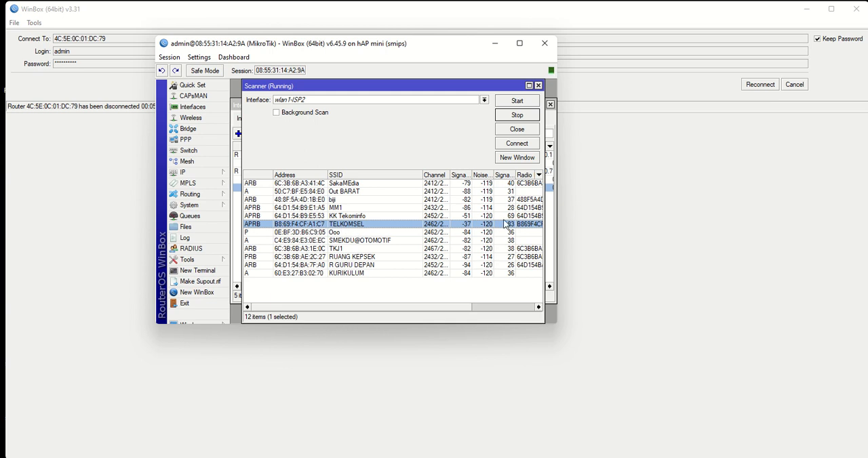
pyautogui.click(517, 145)
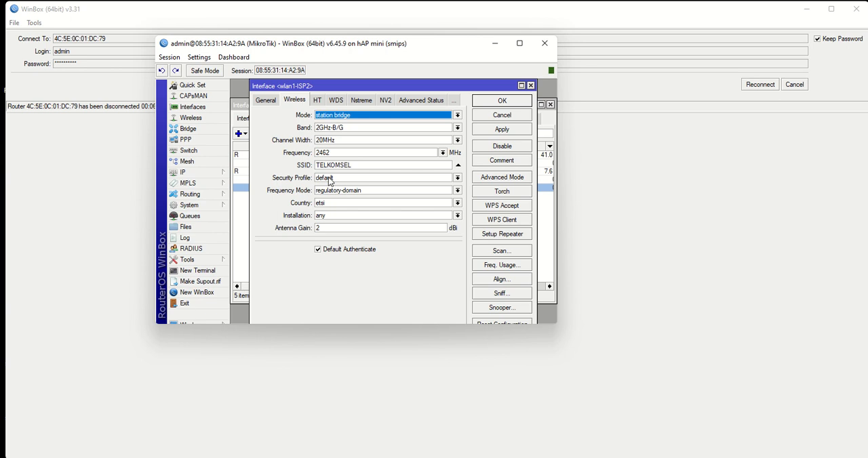
pyautogui.click(505, 133)
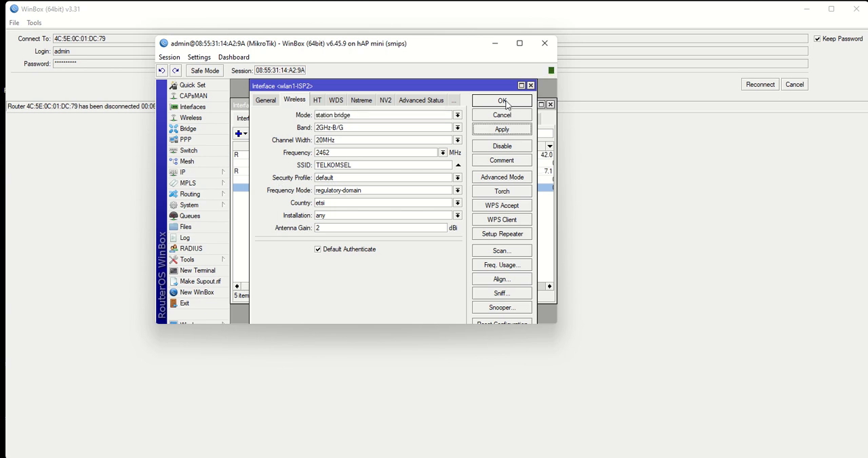
pyautogui.click(502, 101)
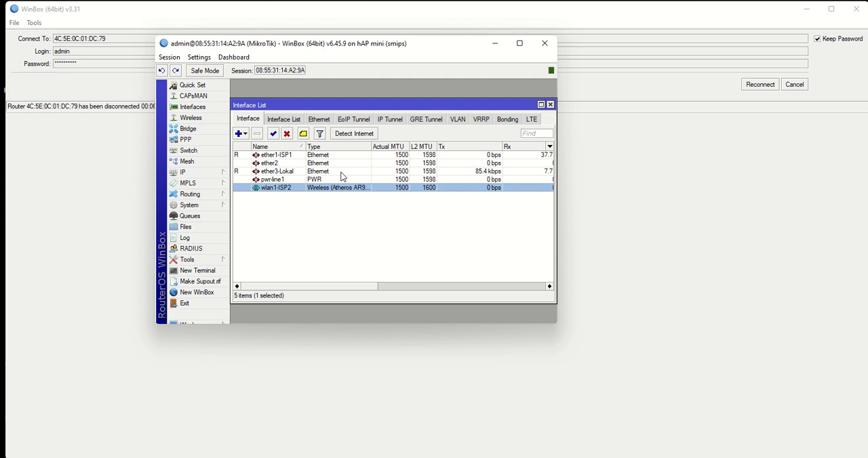
# - Set the default wireless security profile to dynamic keys mode with WPA2 PSK authentication and enter the WPA2 pre-shared key
pyautogui.click(193, 120)
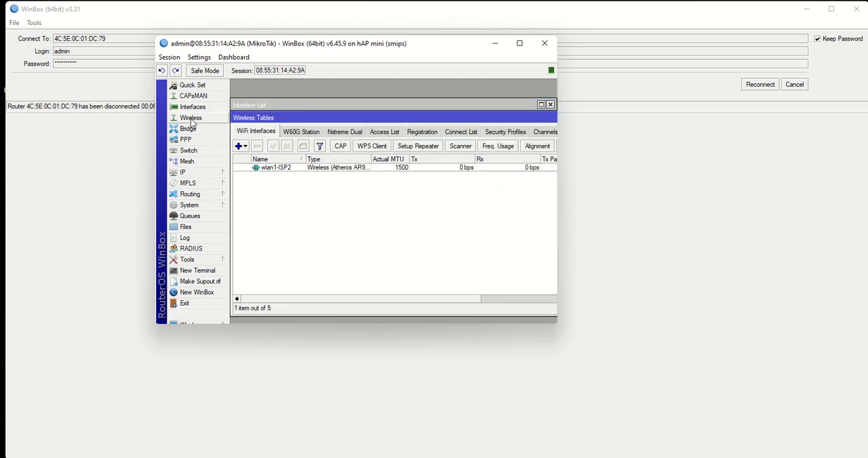
pyautogui.click(502, 133)
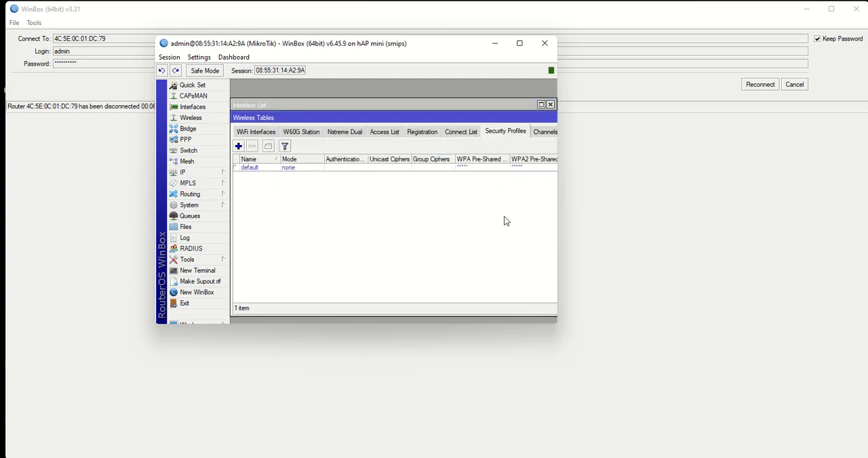
pyautogui.doubleClick(250, 168)
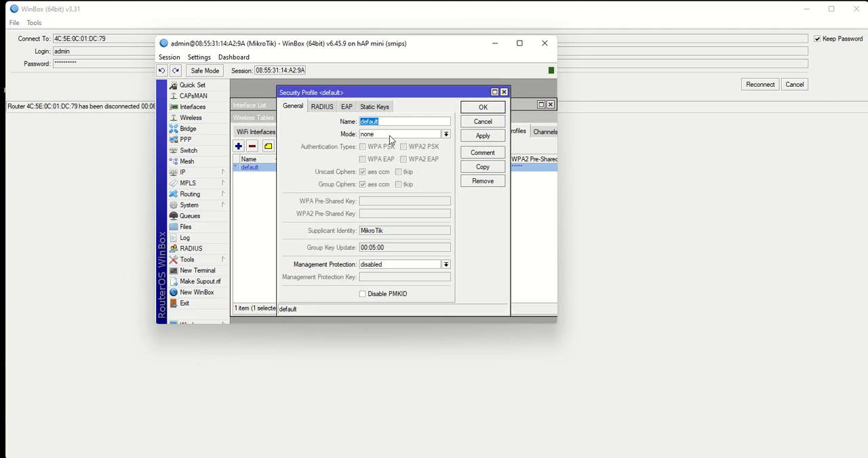
pyautogui.click(446, 135)
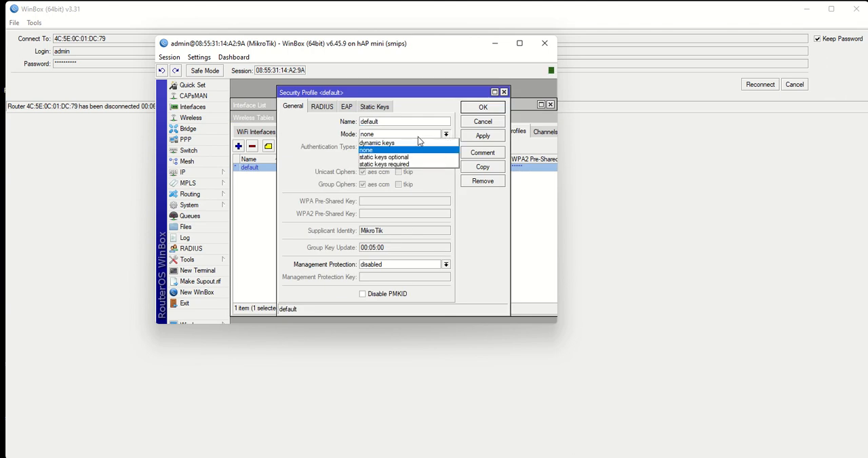
pyautogui.click(394, 144)
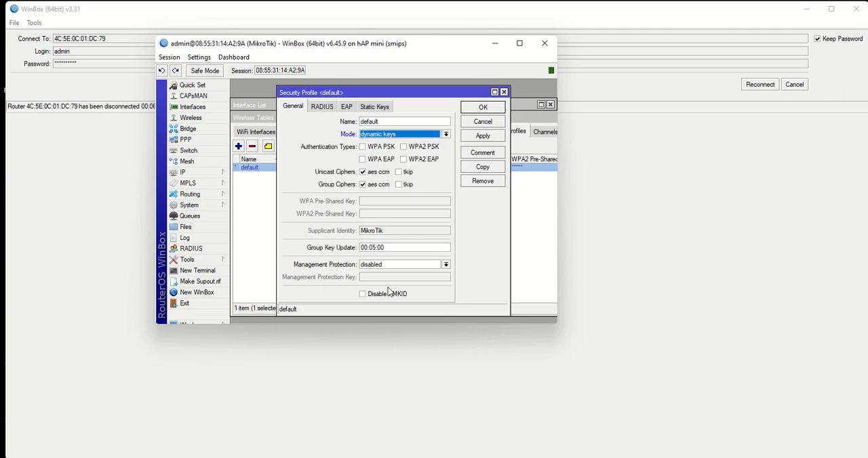
pyautogui.click(404, 147)
pyautogui.click(382, 213)
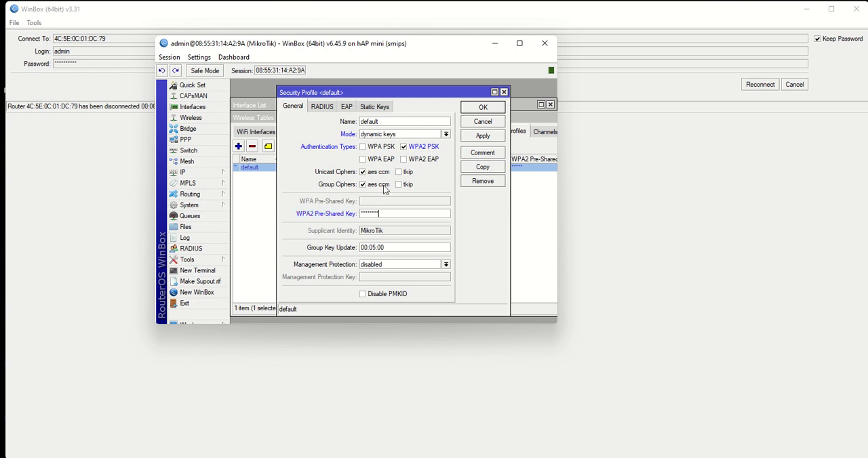
# - Turn off password hiding, then save the default security profile and close the wireless tables
pyautogui.click(167, 58)
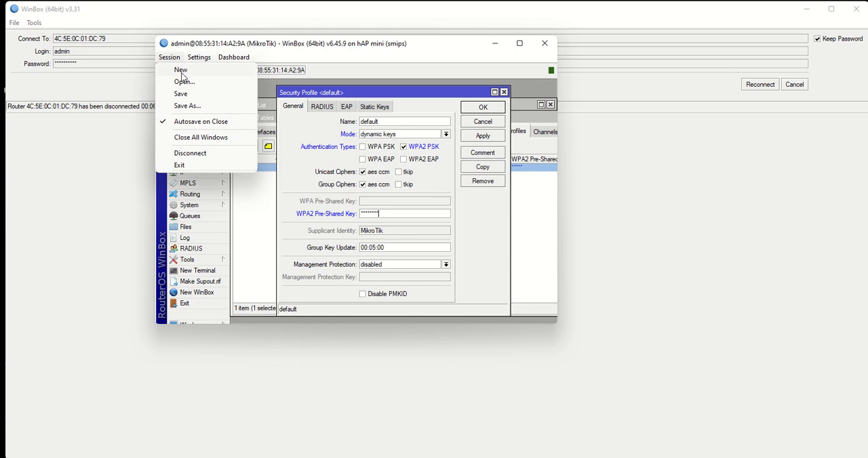
pyautogui.moveTo(195, 58)
pyautogui.click(217, 82)
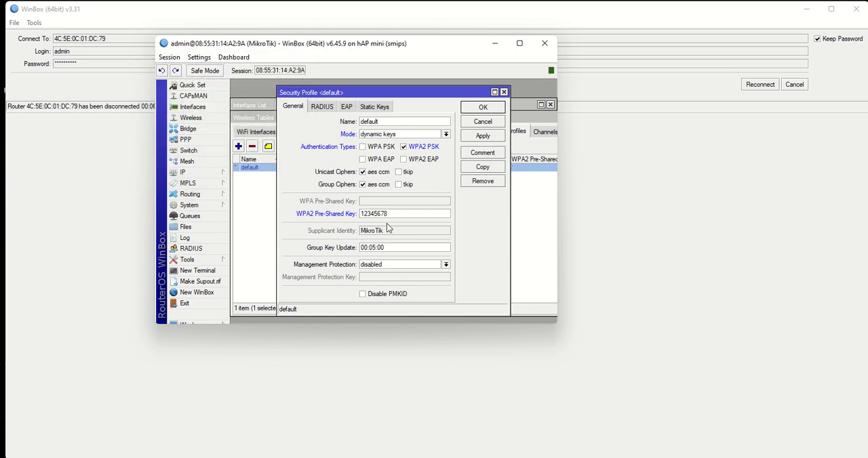
pyautogui.click(474, 137)
pyautogui.click(482, 110)
pyautogui.click(462, 261)
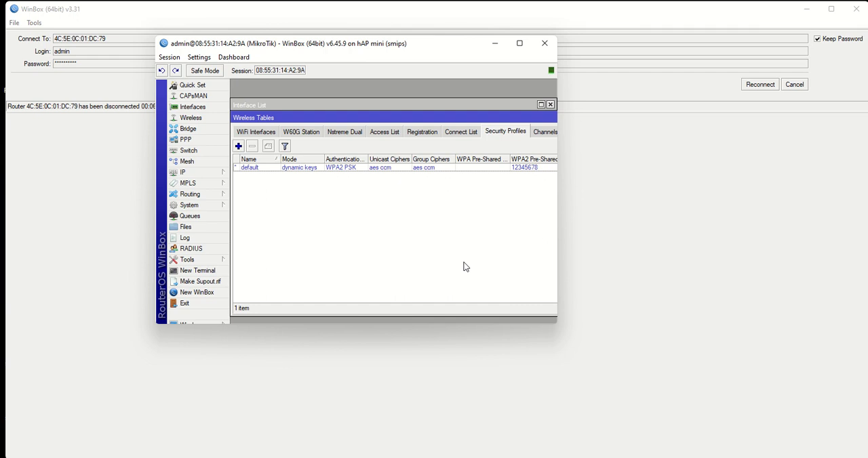
pyautogui.moveTo(444, 118); pyautogui.dragTo(265, 123)
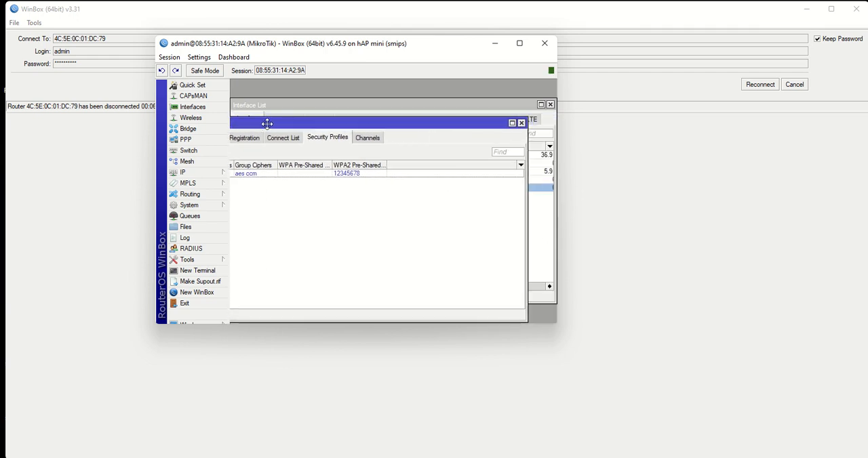
pyautogui.click(520, 122)
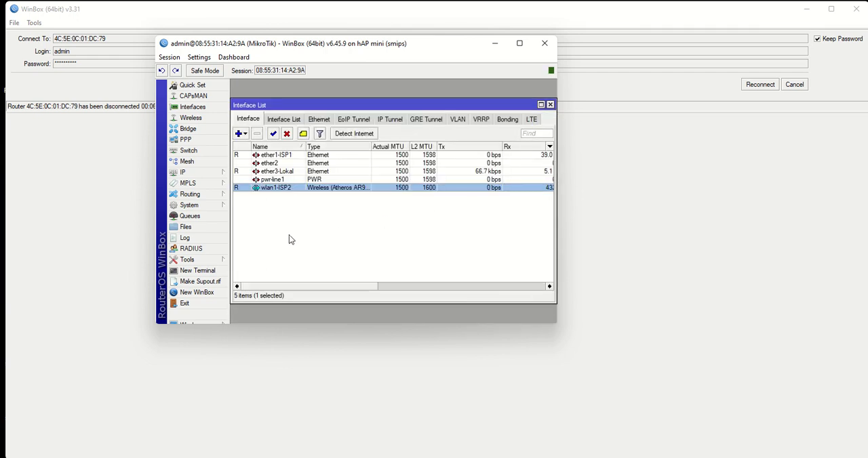
# - Add a DHCP client on wlan1-ISP2 with peer DNS and peer NTP enabled and Add Default Route set to no
pyautogui.moveTo(372, 287); pyautogui.dragTo(399, 286)
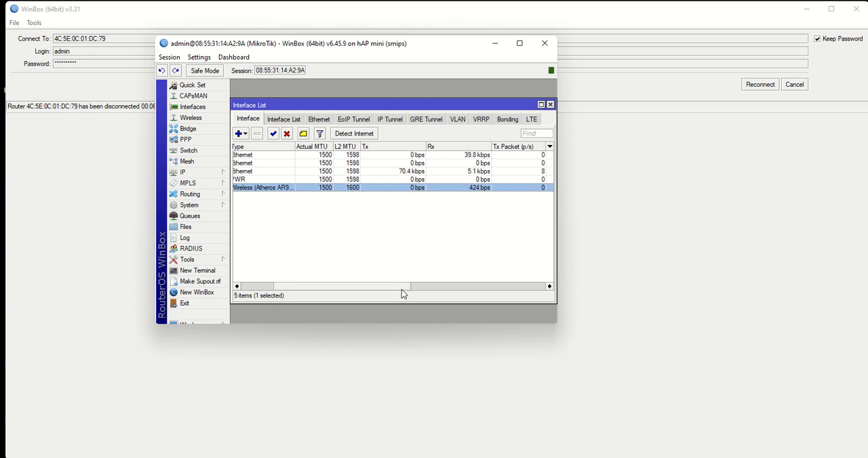
pyautogui.moveTo(401, 287); pyautogui.dragTo(334, 288)
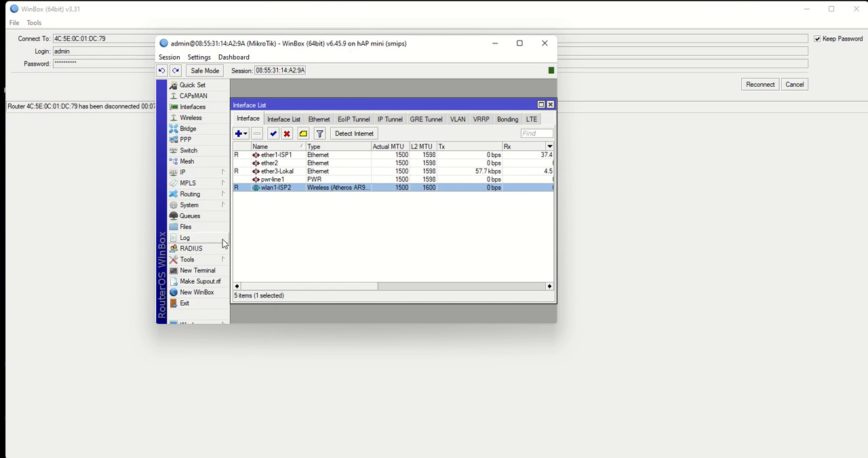
pyautogui.click(193, 173)
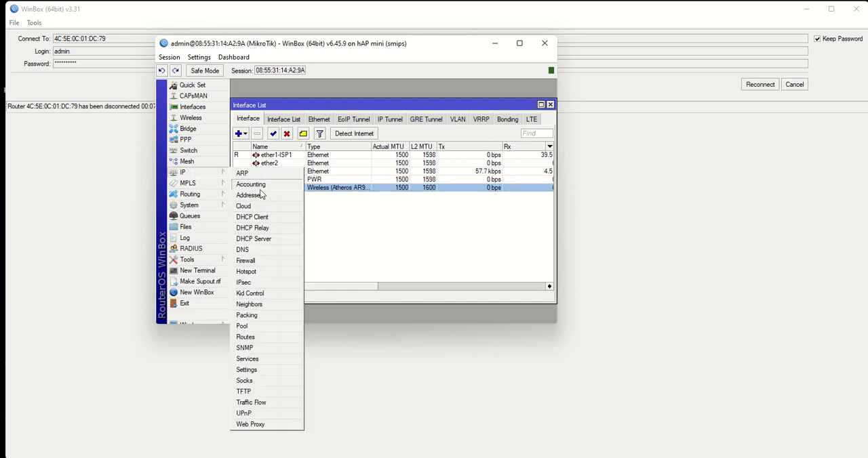
pyautogui.click(260, 217)
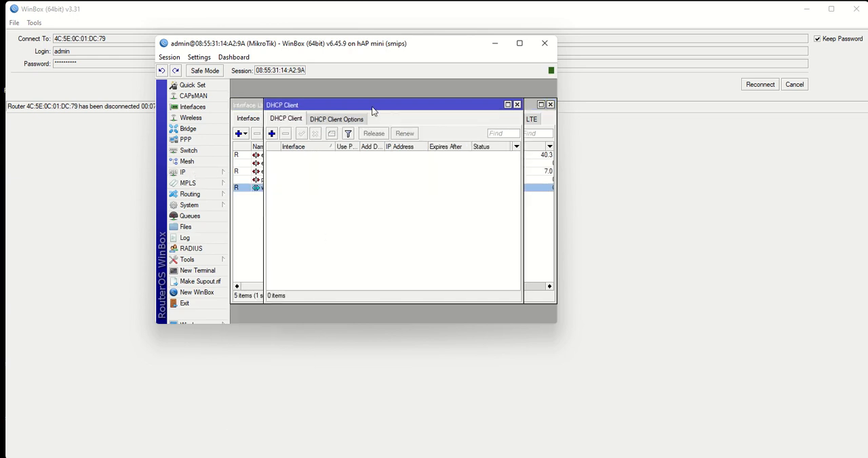
pyautogui.moveTo(372, 111); pyautogui.dragTo(424, 134)
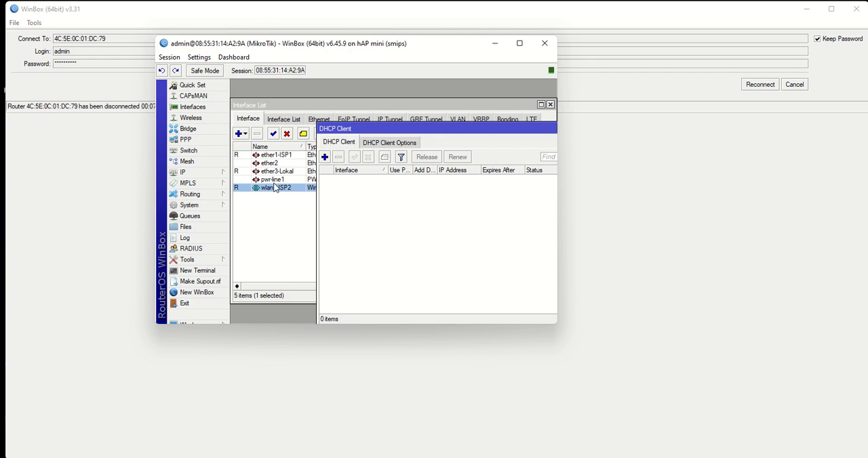
pyautogui.moveTo(317, 126); pyautogui.dragTo(316, 88)
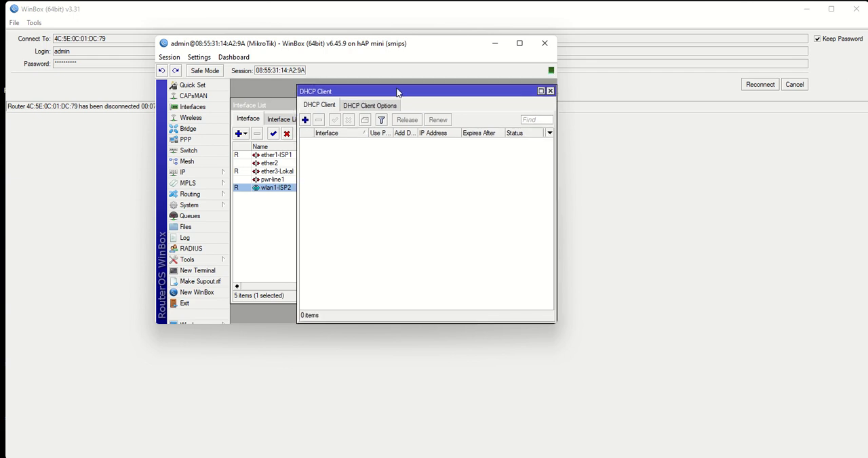
pyautogui.click(306, 120)
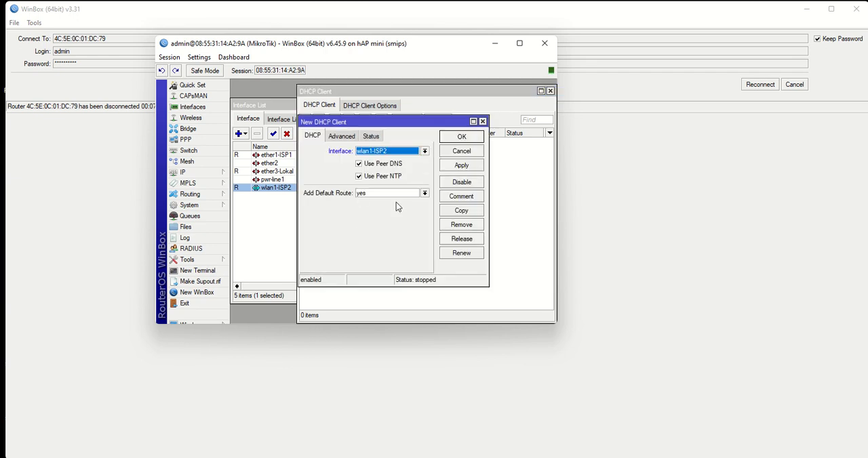
pyautogui.click(426, 195)
pyautogui.click(388, 202)
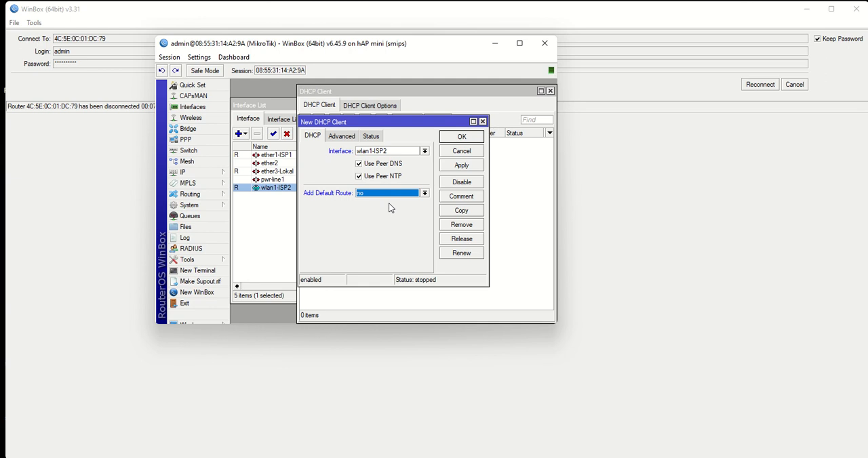
pyautogui.click(465, 166)
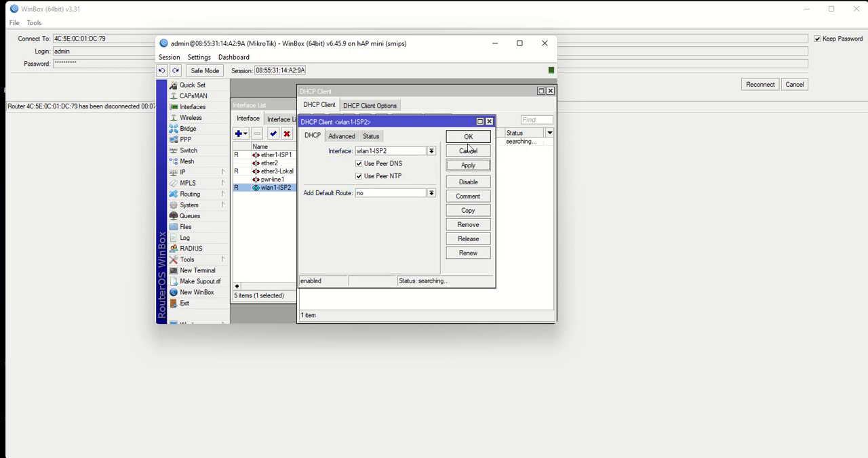
pyautogui.click(468, 138)
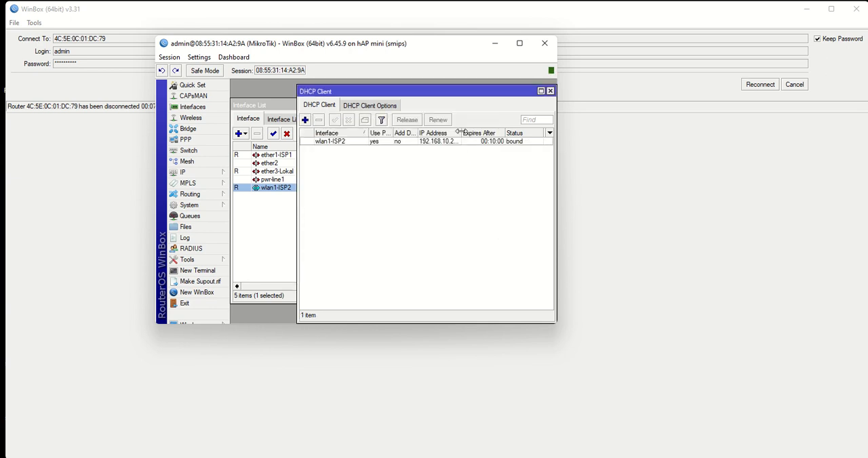
# - Examine the full IP address and the gateway that the DHCP client obtained on wlan1-ISP2
pyautogui.moveTo(462, 133); pyautogui.dragTo(489, 131)
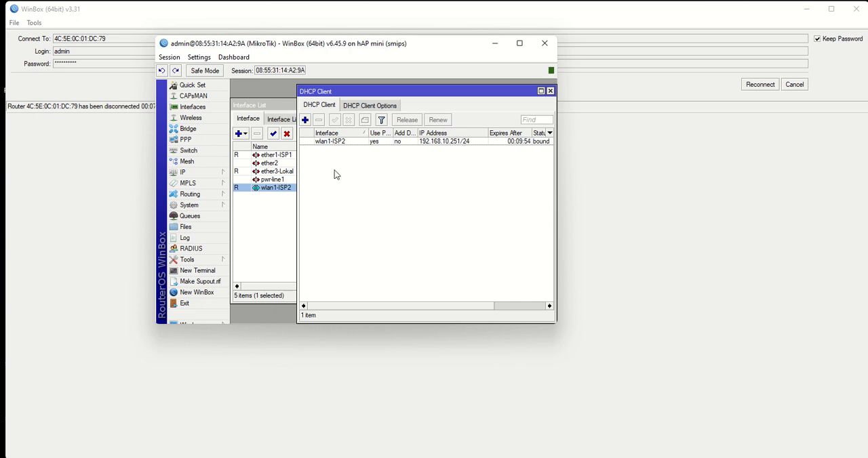
pyautogui.doubleClick(359, 143)
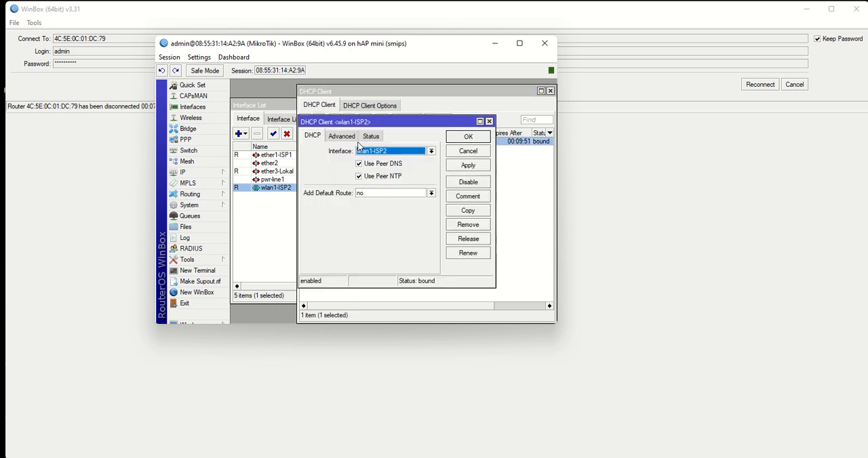
pyautogui.click(372, 136)
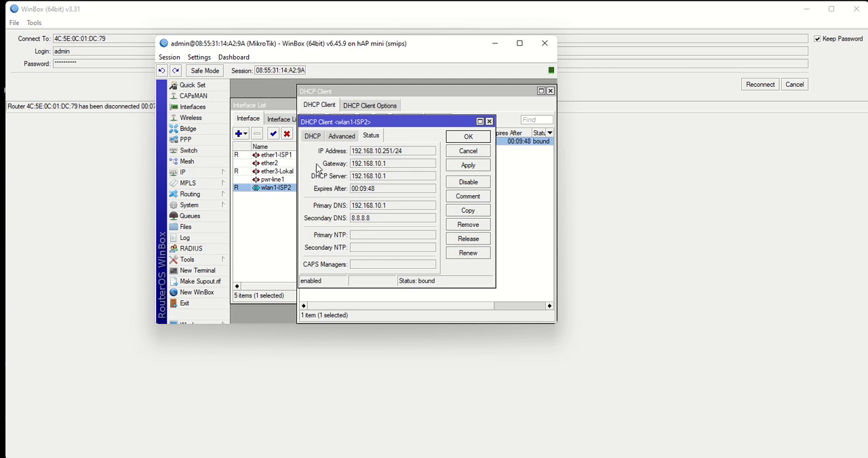
pyautogui.doubleClick(356, 165)
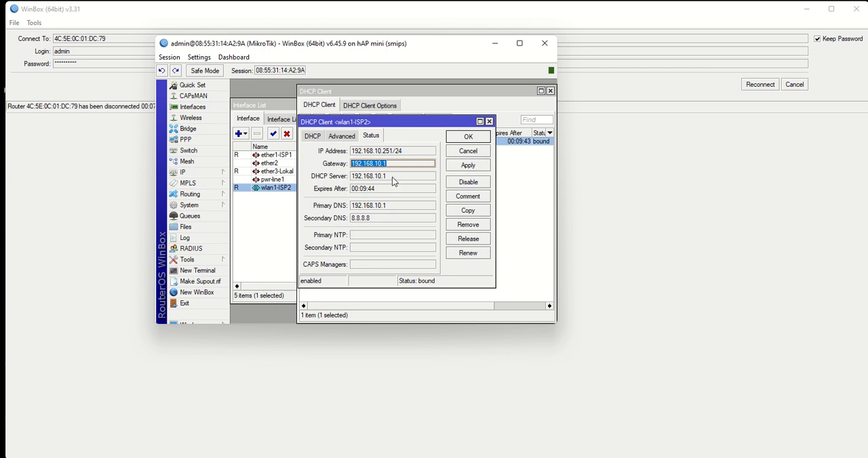
pyautogui.click(465, 137)
pyautogui.click(550, 90)
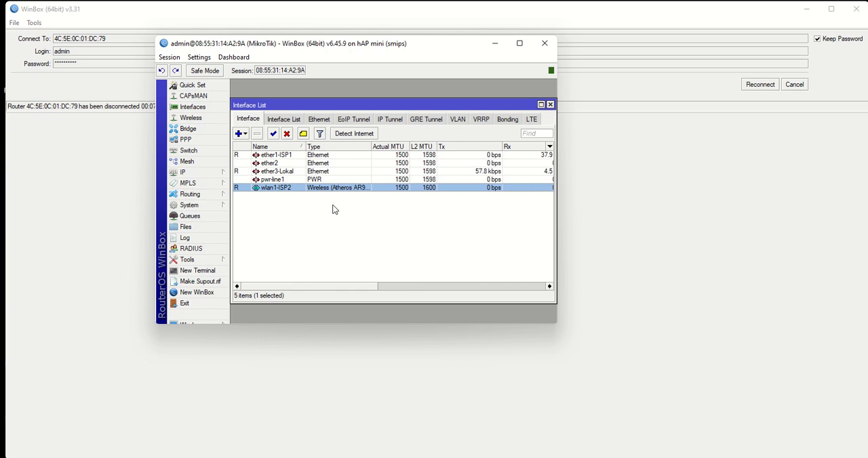
pyautogui.click(335, 216)
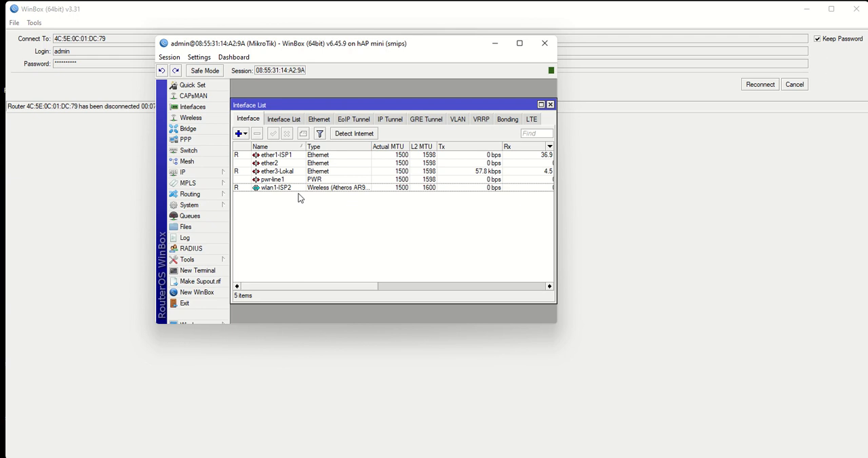
pyautogui.click(284, 156)
pyautogui.click(362, 260)
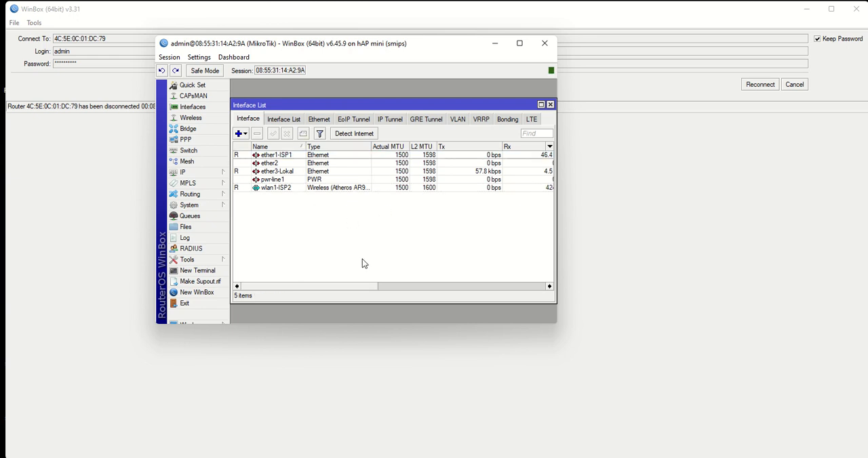
pyautogui.click(289, 156)
pyautogui.click(309, 235)
# - Add the static IP address 10.10.10.14/24 to interface ether1-ISP1 and apply it
pyautogui.click(193, 178)
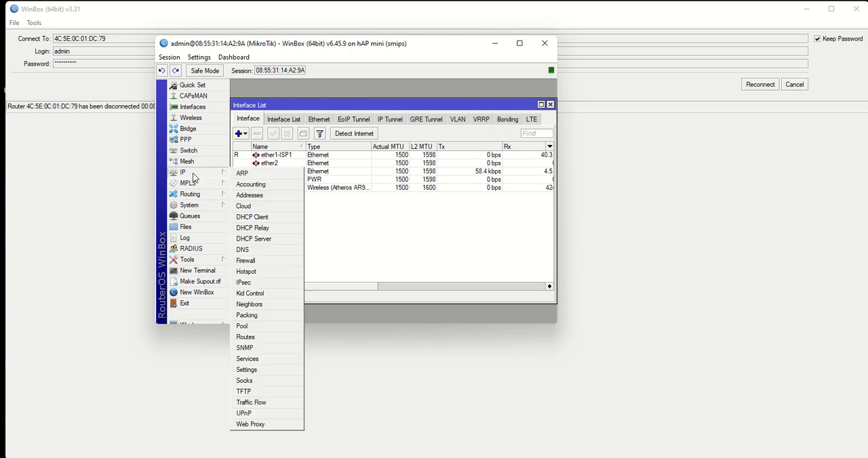
pyautogui.click(250, 196)
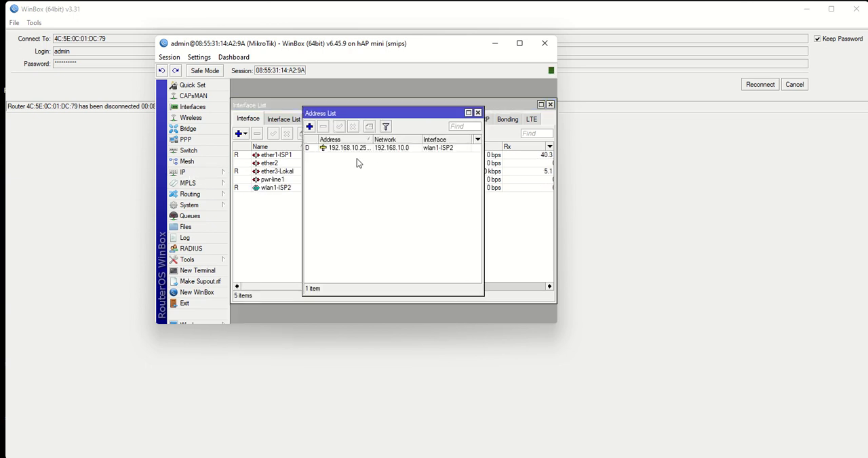
pyautogui.click(310, 126)
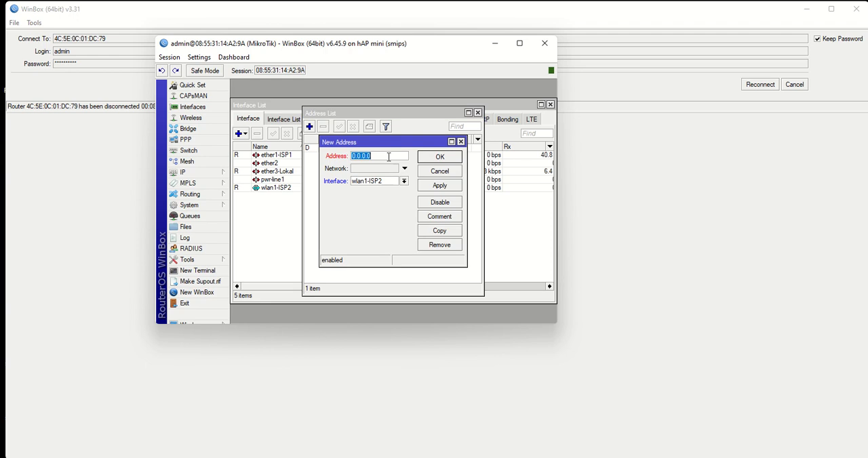
pyautogui.write('1')
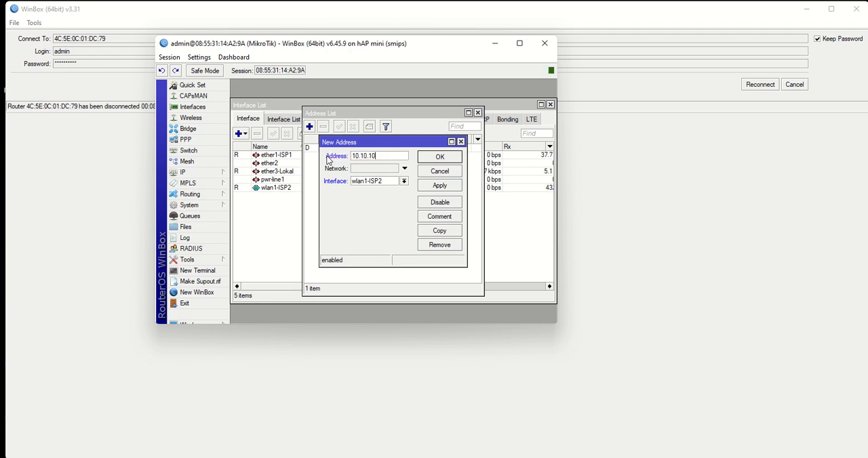
pyautogui.write('0.10.10.14/24')
pyautogui.click(403, 181)
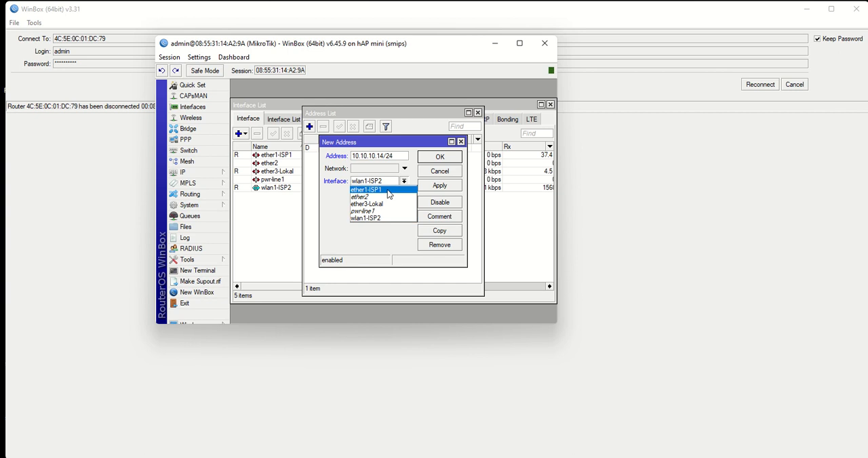
pyautogui.click(386, 189)
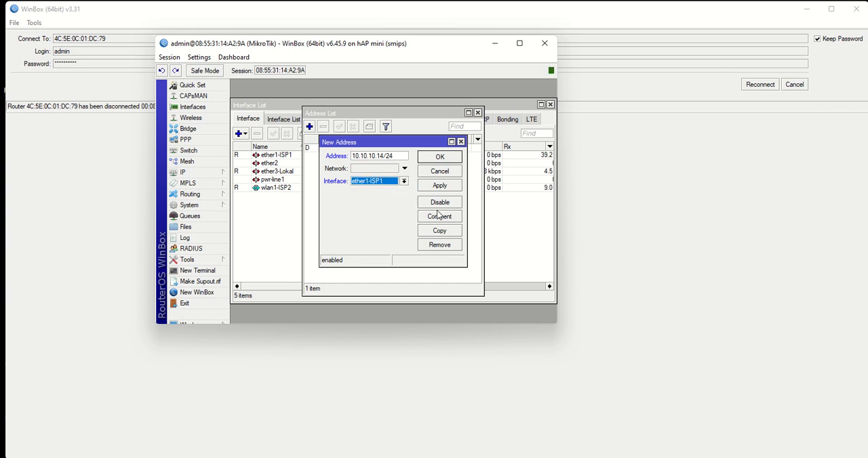
pyautogui.click(440, 186)
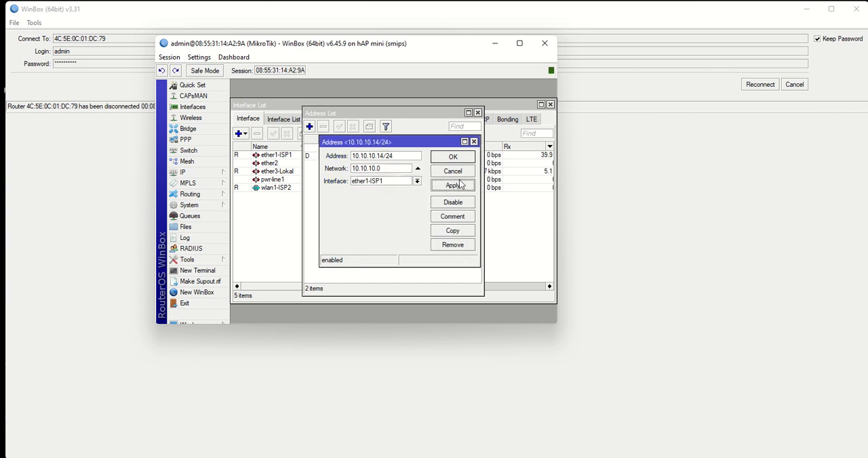
# - Close the ether1-ISP1 address entry and the address list, and ping the gateway 10.10.10.1 from a new terminal
pyautogui.click(453, 158)
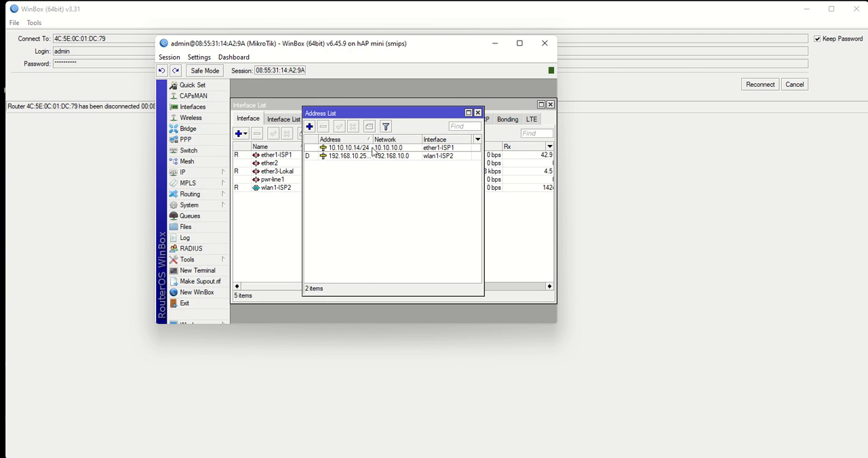
pyautogui.click(478, 113)
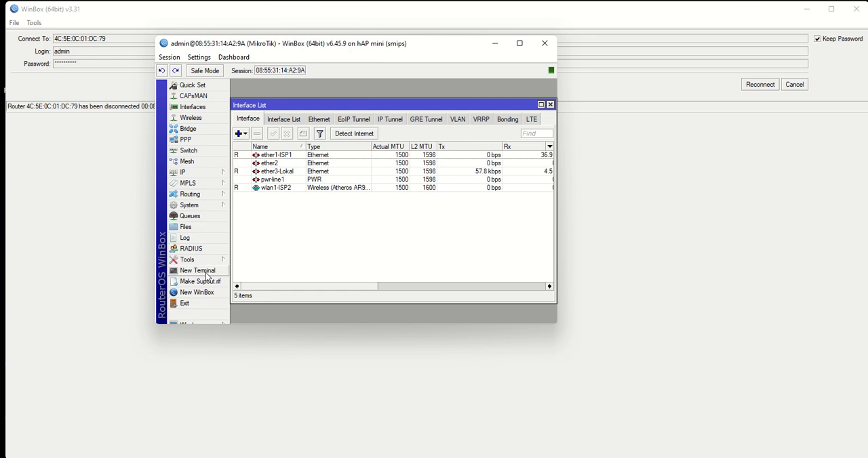
pyautogui.click(196, 270)
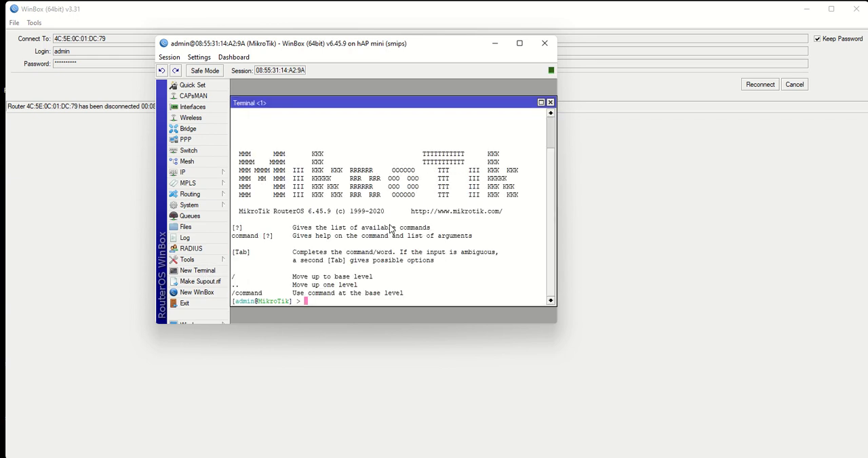
pyautogui.write('ping 10.10.10.1')
pyautogui.press('Return')
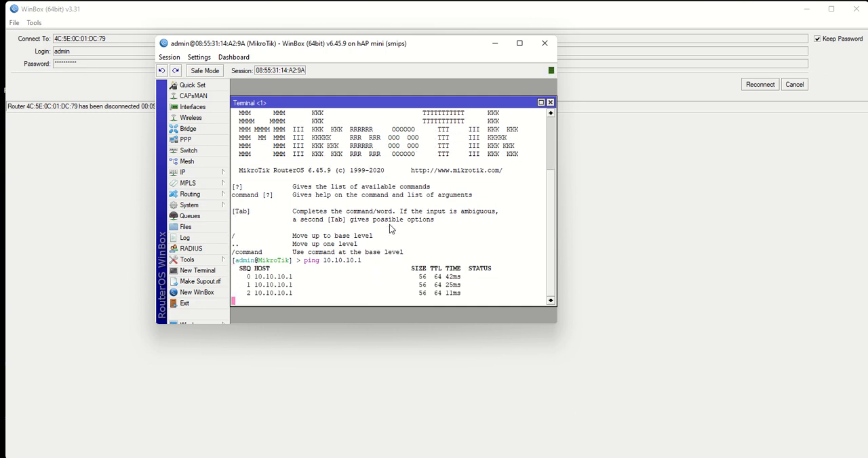
pyautogui.hotkey('ctrl', 'c')
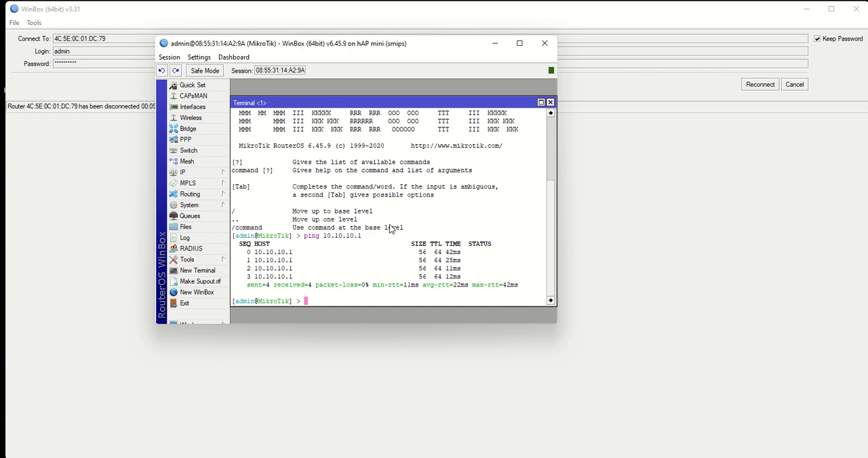
# - Ping the wlan1-ISP2 gateway 192.168.10.1, stop the ping and close the terminal
pyautogui.write('ping 192.168.10.1')
pyautogui.press('Return')
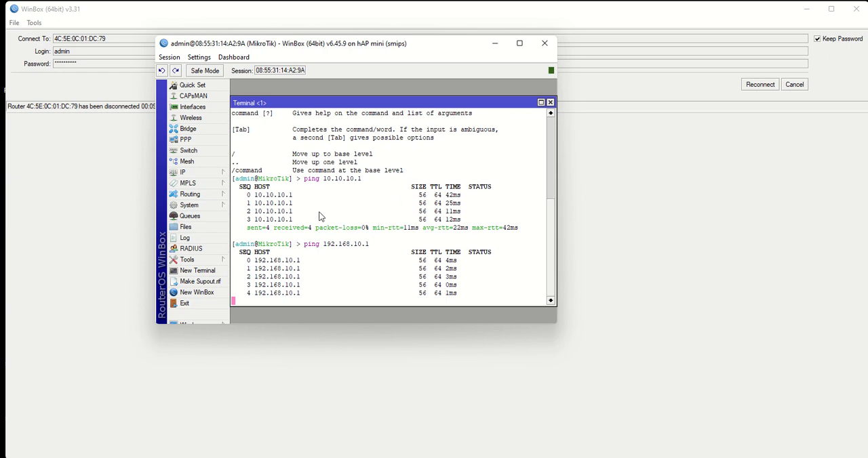
pyautogui.hotkey('ctrl', 'c')
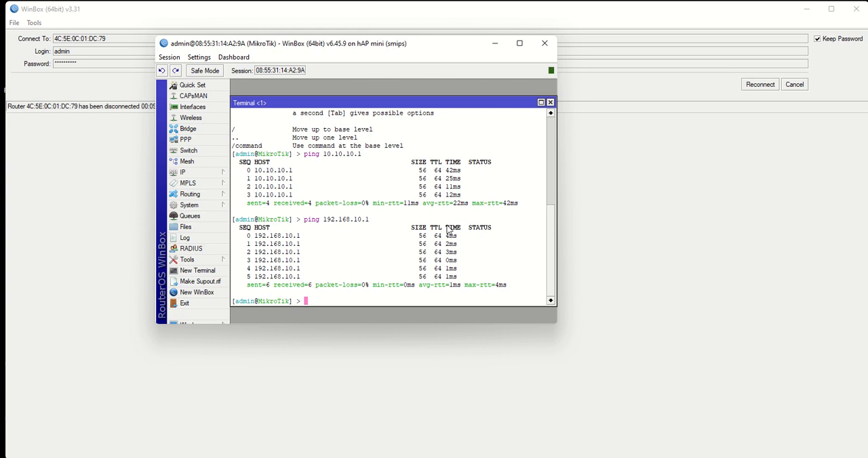
pyautogui.click(550, 103)
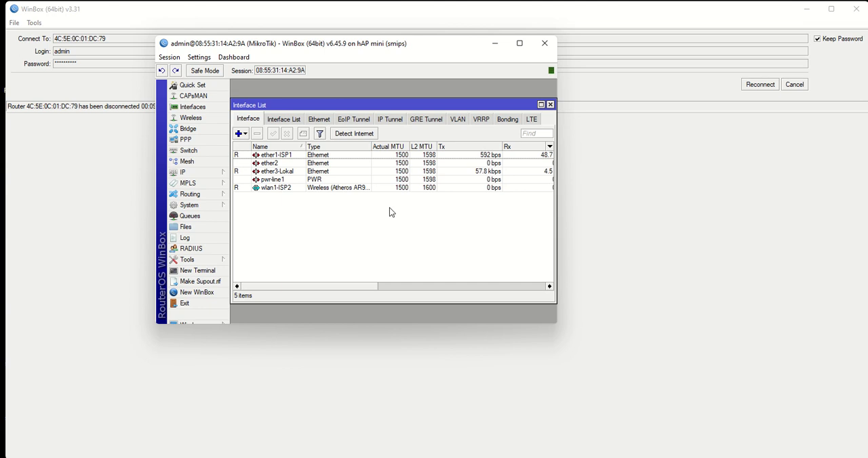
pyautogui.click(190, 174)
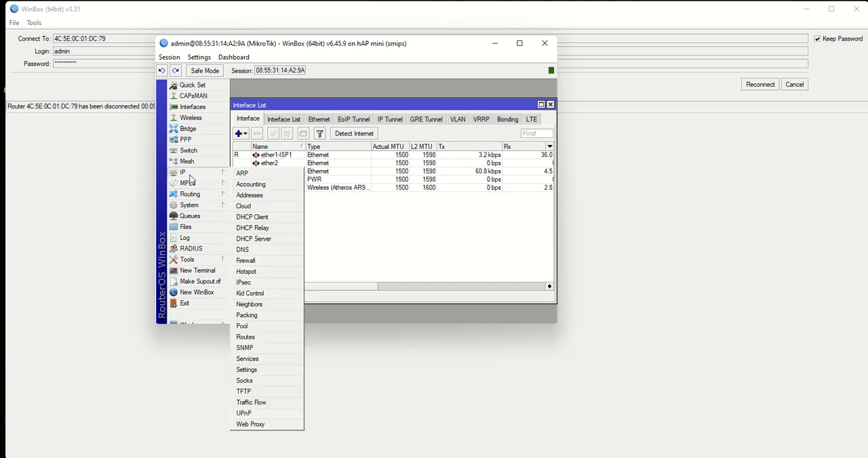
pyautogui.click(236, 162)
pyautogui.click(203, 173)
pyautogui.click(245, 261)
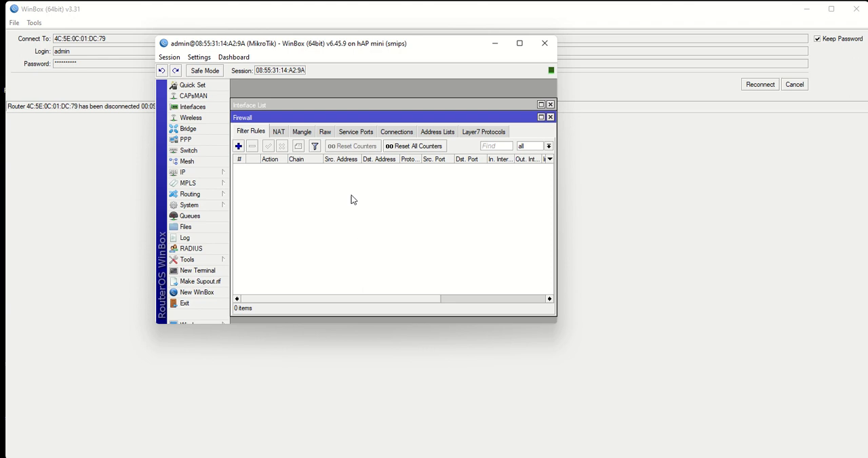
pyautogui.click(550, 117)
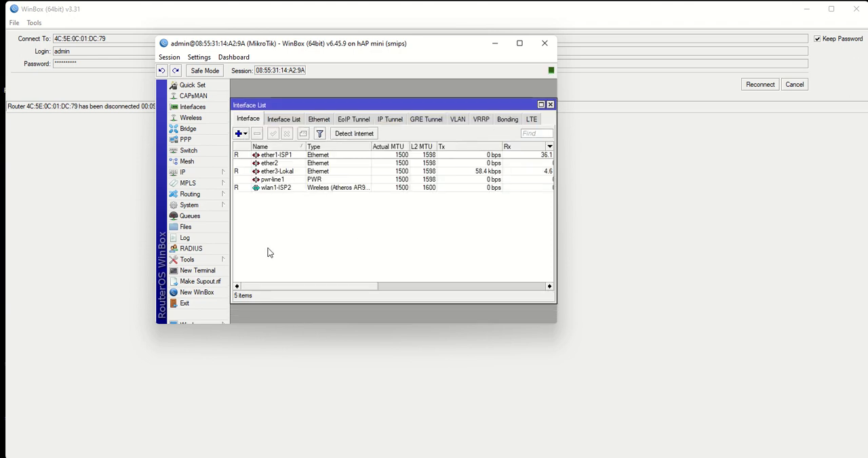
# - Add the IP address 11.11.11.1/24 to interface ether3-Lokal, save it and close the address list
pyautogui.click(287, 173)
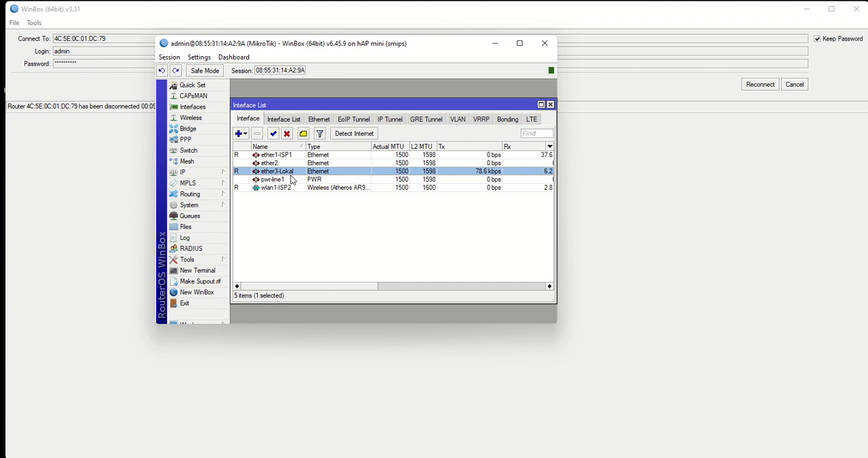
pyautogui.click(185, 173)
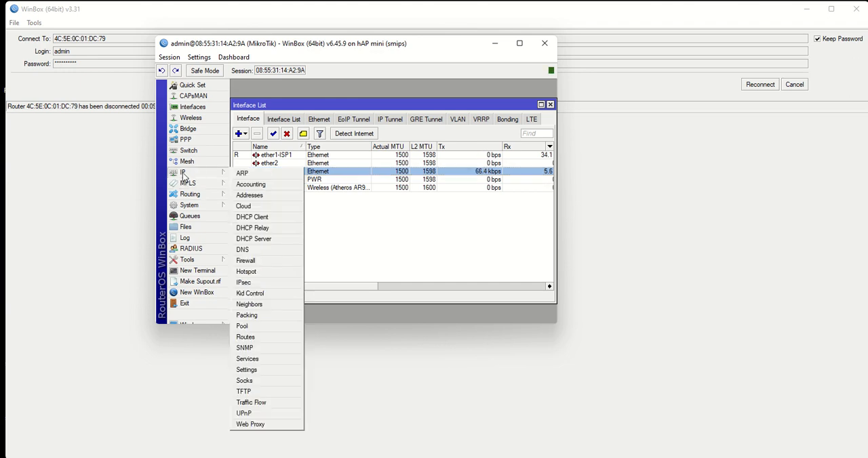
pyautogui.click(249, 195)
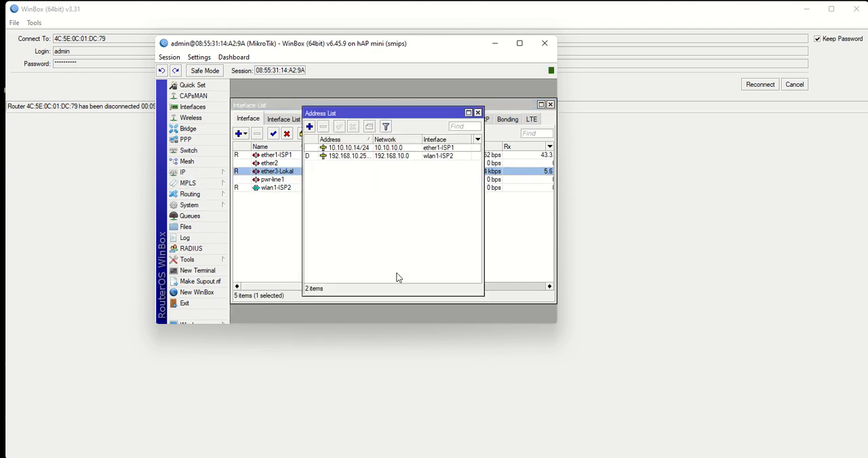
pyautogui.click(309, 126)
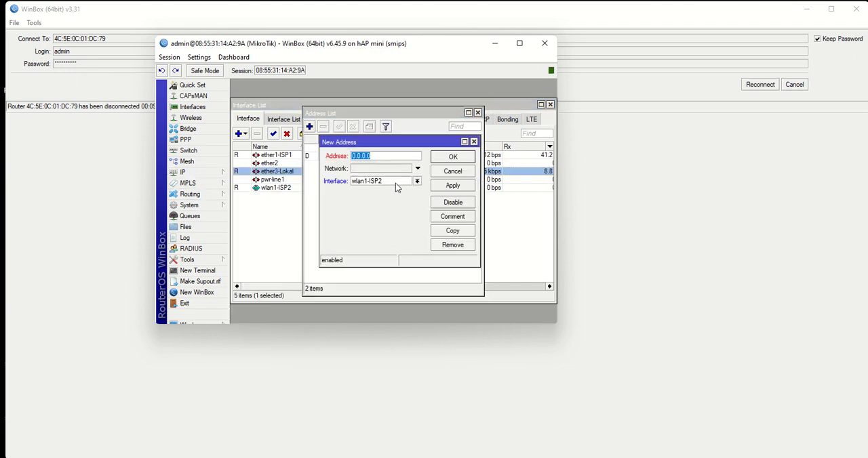
pyautogui.moveTo(408, 158); pyautogui.dragTo(348, 154)
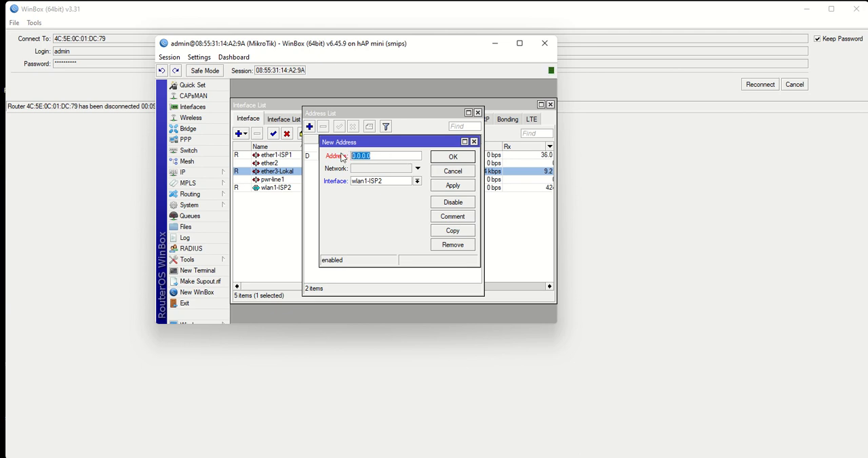
pyautogui.write('11.11.11.1/24')
pyautogui.click(384, 181)
pyautogui.click(379, 205)
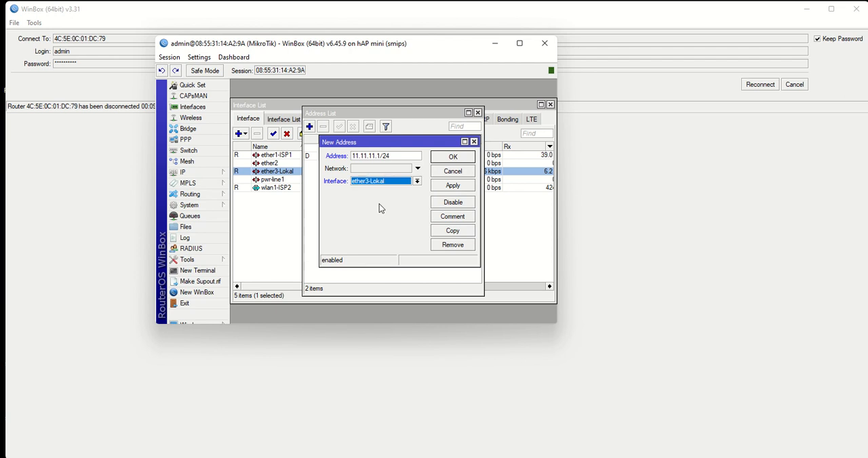
pyautogui.click(449, 187)
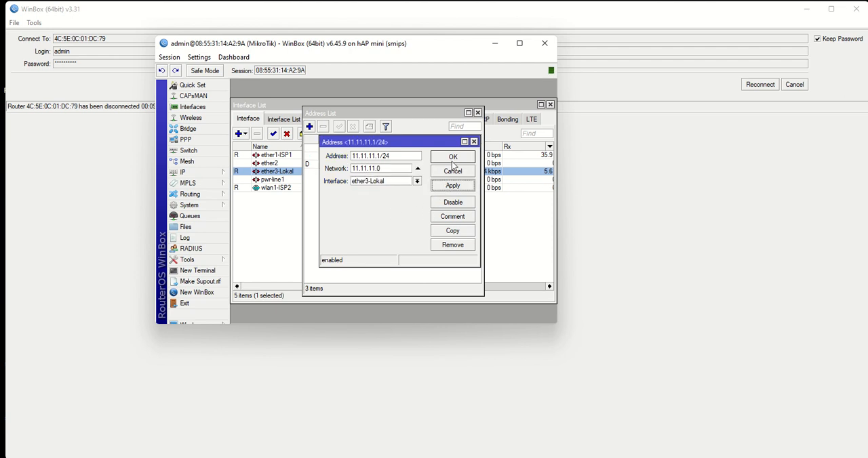
pyautogui.click(453, 158)
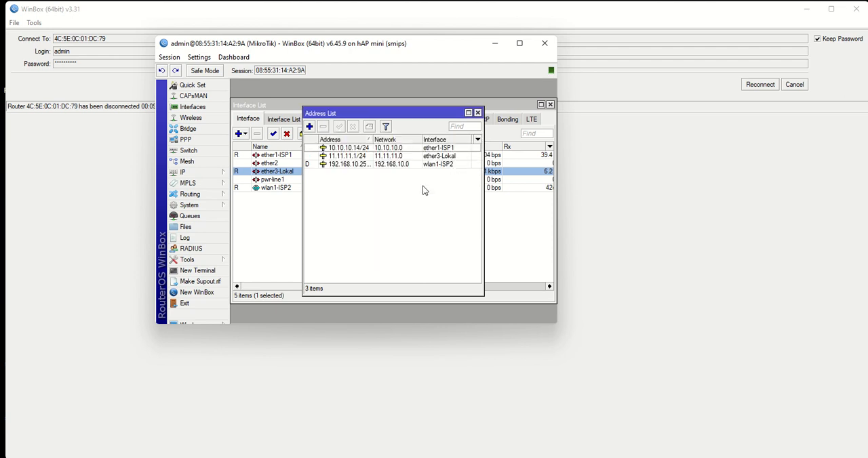
pyautogui.click(477, 113)
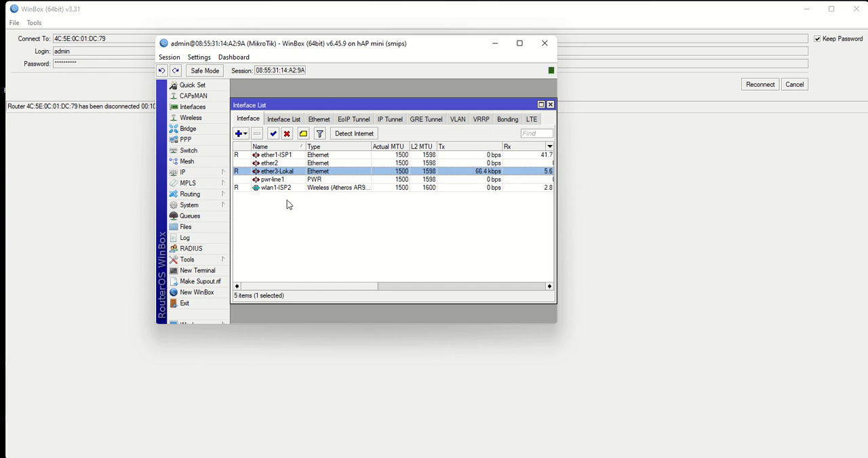
# - Create a new firewall NAT rule in the srcnat chain with out interface ether1-ISP1
pyautogui.click(195, 174)
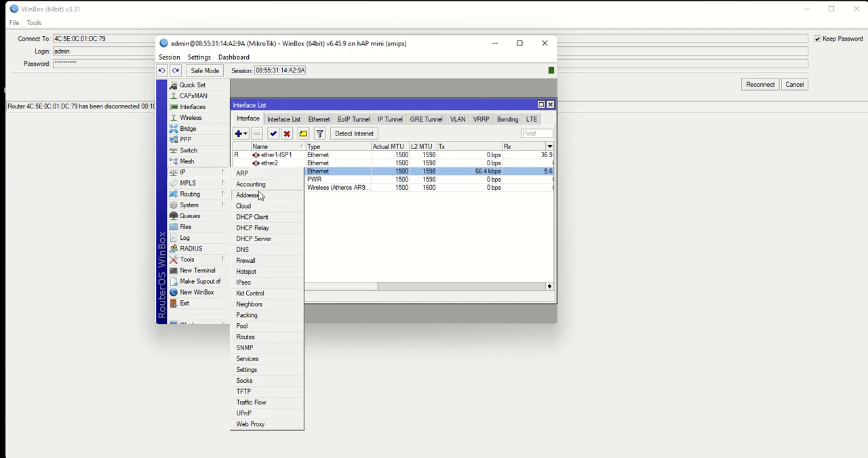
pyautogui.click(261, 262)
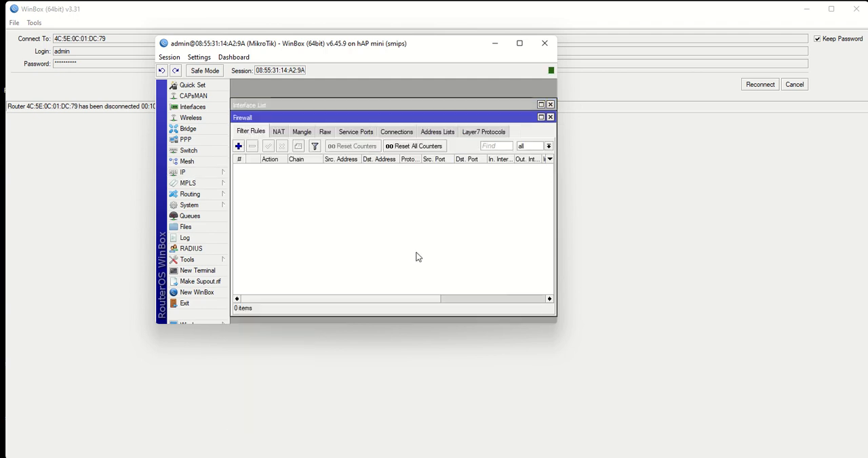
pyautogui.click(278, 132)
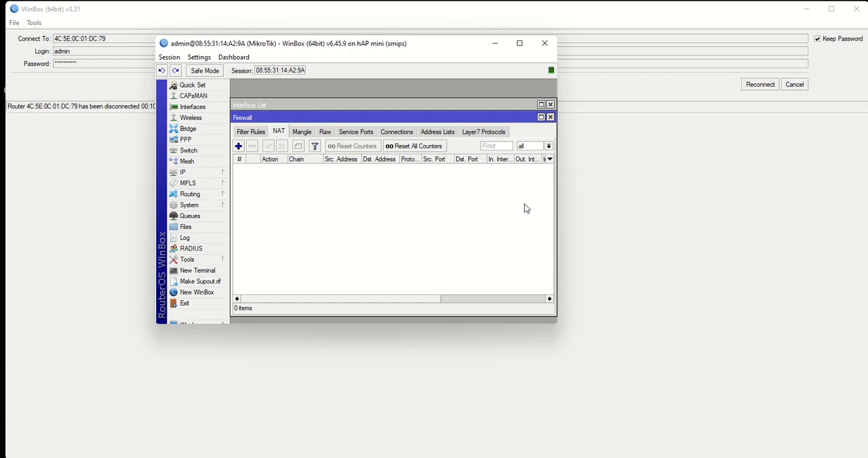
pyautogui.click(238, 146)
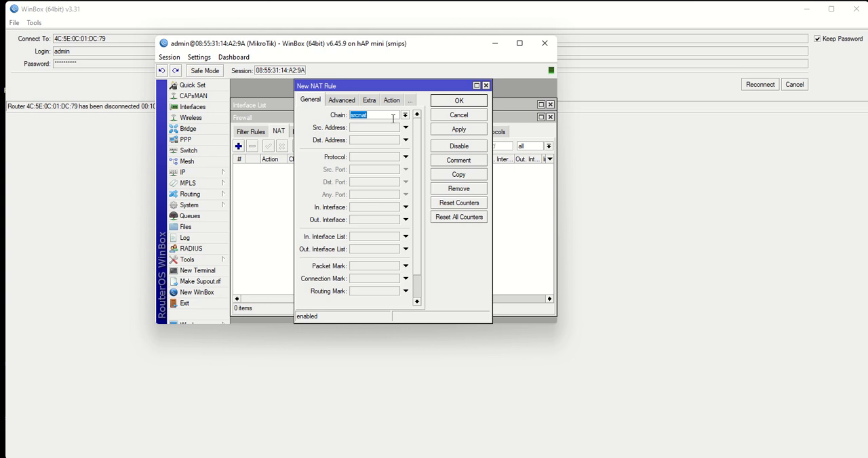
pyautogui.click(405, 219)
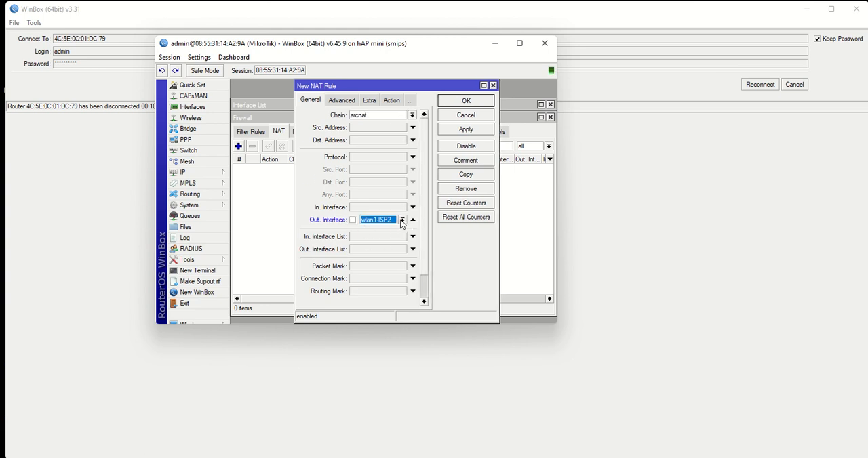
pyautogui.click(402, 222)
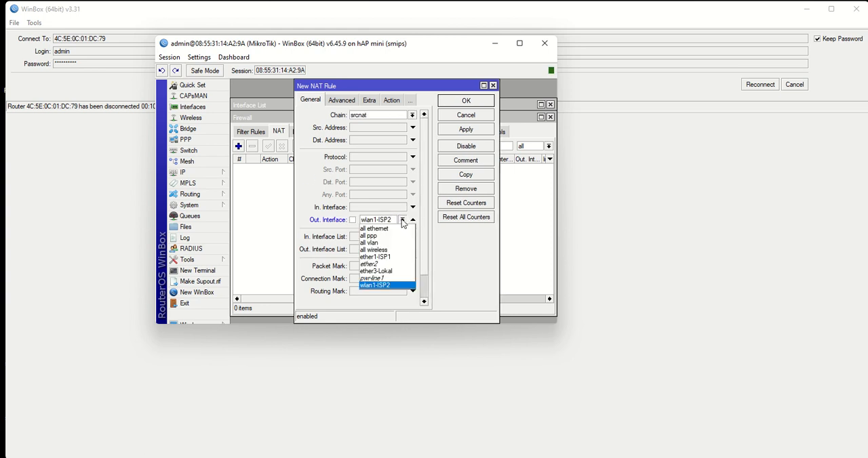
pyautogui.click(388, 257)
# - Set the action of the ether1-ISP1 NAT rule to masquerade and save the rule
pyautogui.click(392, 101)
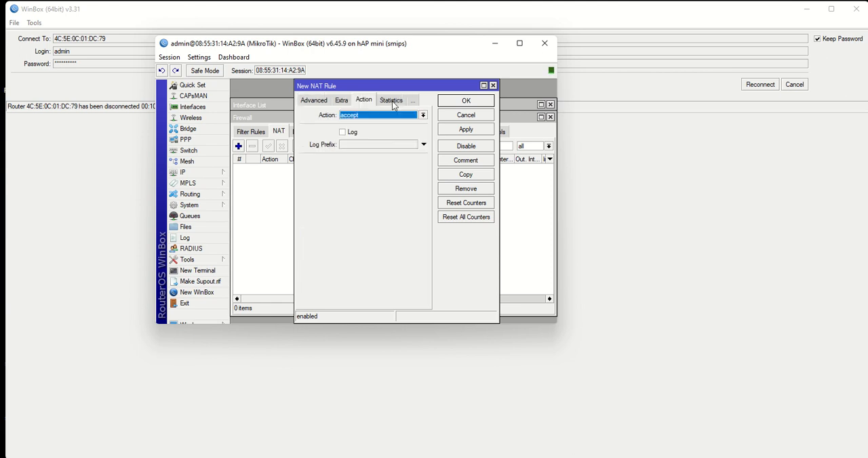
pyautogui.click(423, 115)
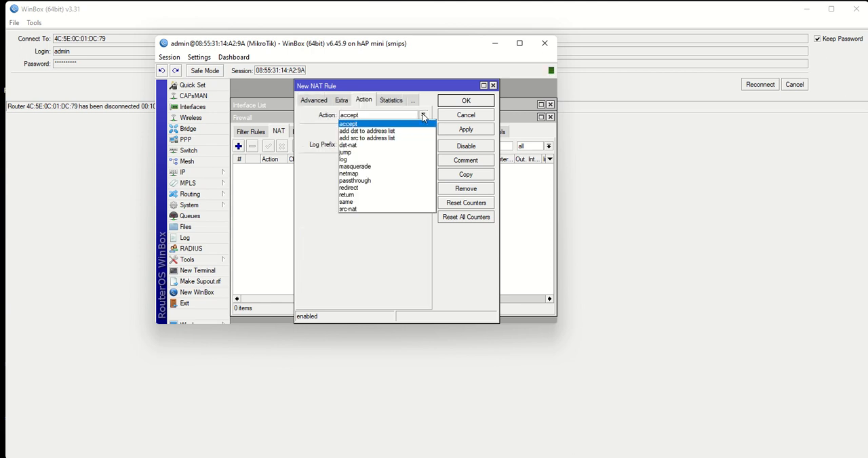
pyautogui.click(366, 166)
pyautogui.click(465, 130)
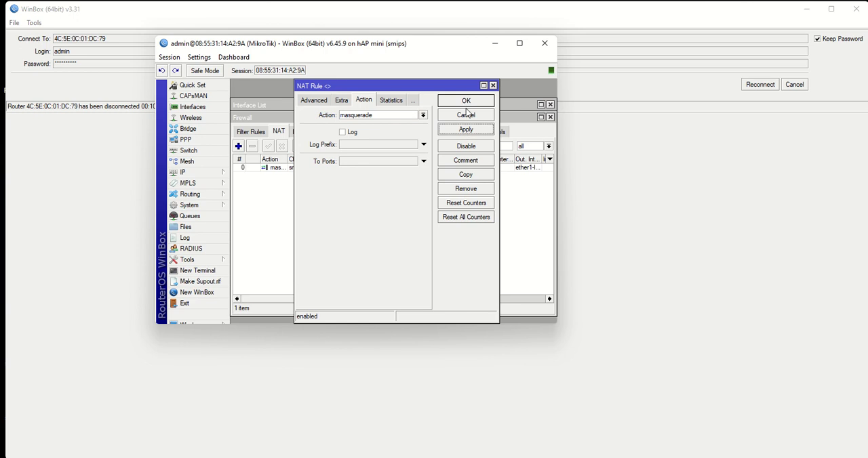
pyautogui.click(466, 102)
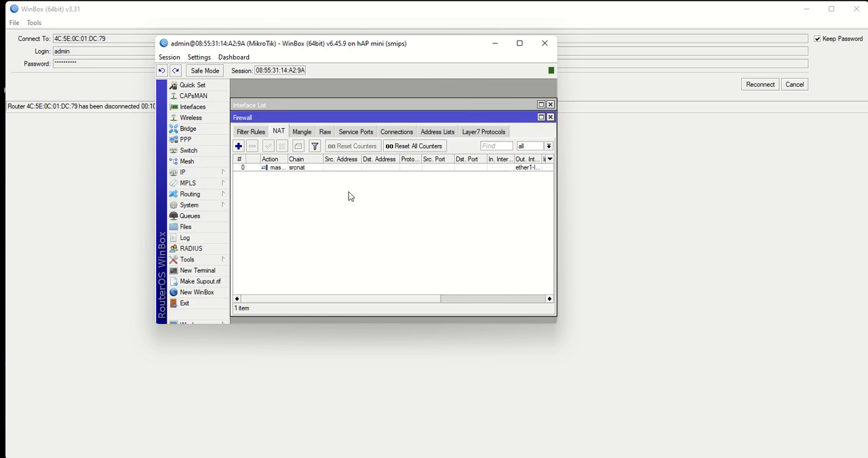
# - Create a second NAT rule in the srcnat chain with out interface wlan1-ISP2
pyautogui.click(238, 147)
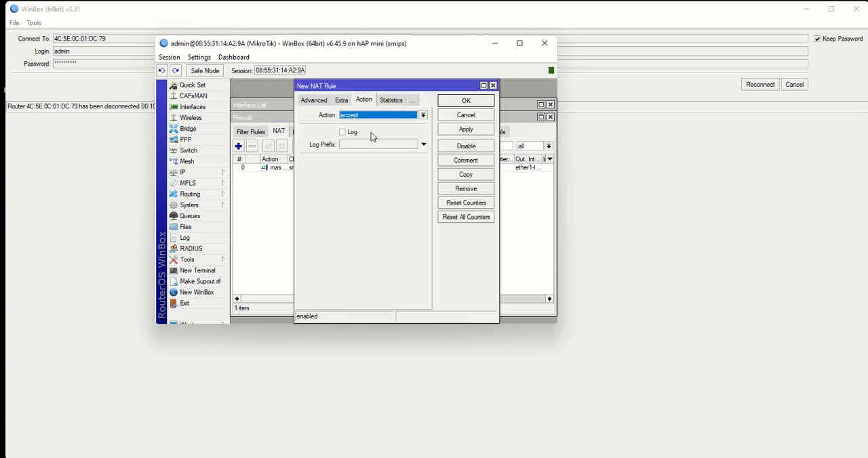
pyautogui.click(313, 101)
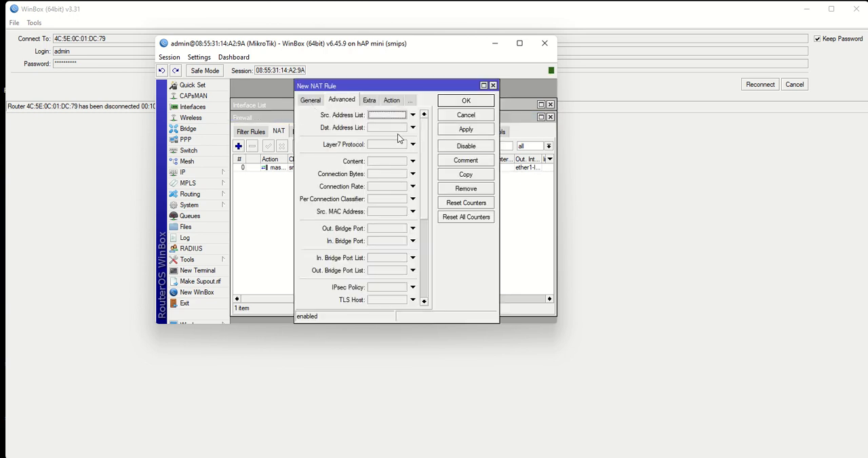
pyautogui.click(311, 101)
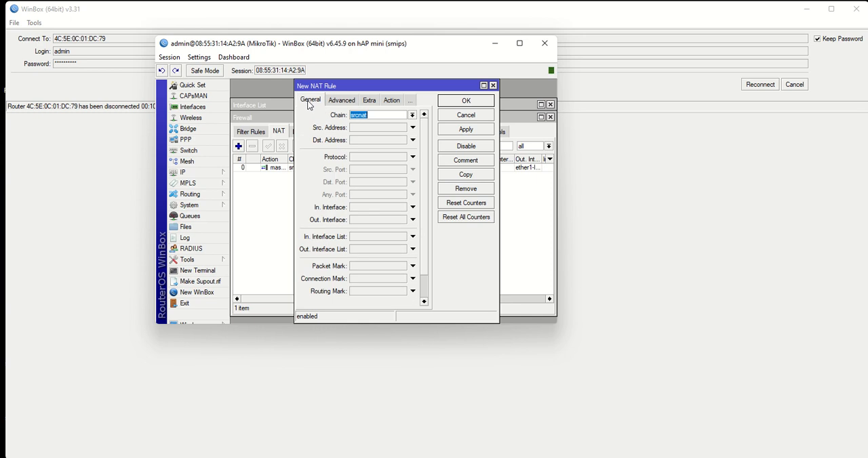
pyautogui.click(413, 220)
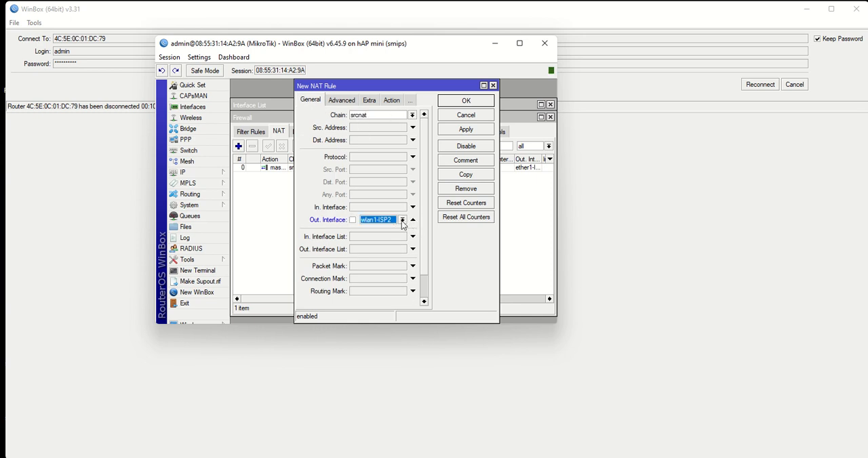
pyautogui.click(402, 220)
pyautogui.click(383, 289)
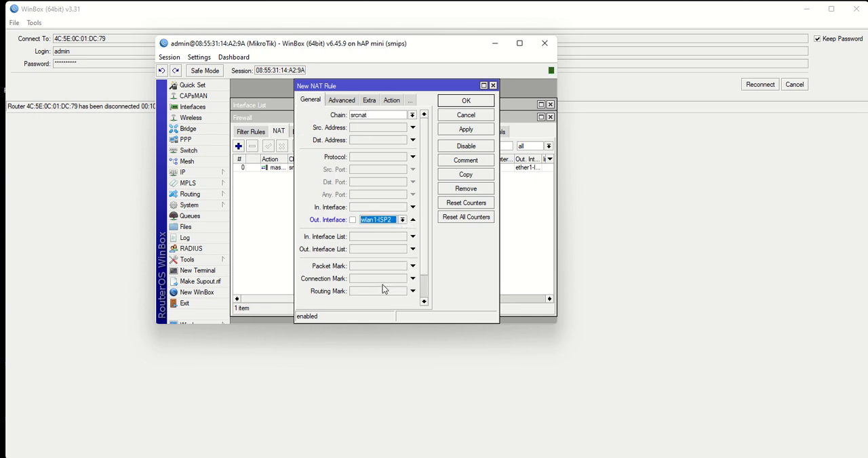
# - Set the wlan1-ISP2 NAT rule's action to masquerade, save it and close the firewall window
pyautogui.click(391, 101)
pyautogui.click(422, 115)
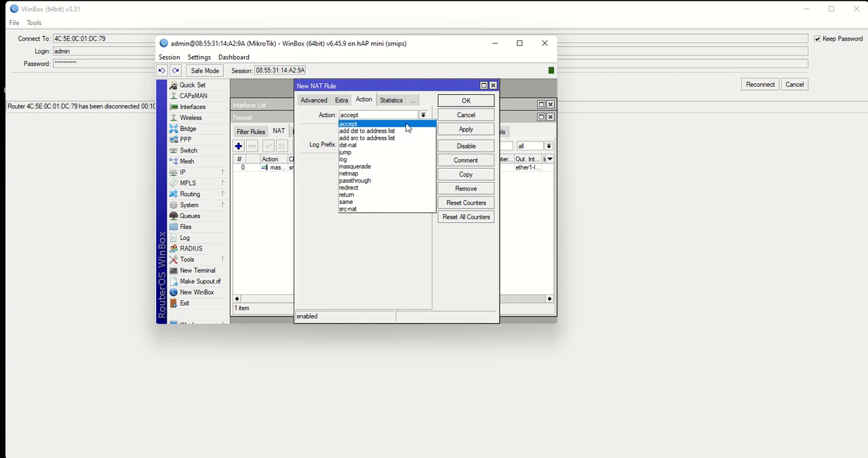
pyautogui.click(362, 166)
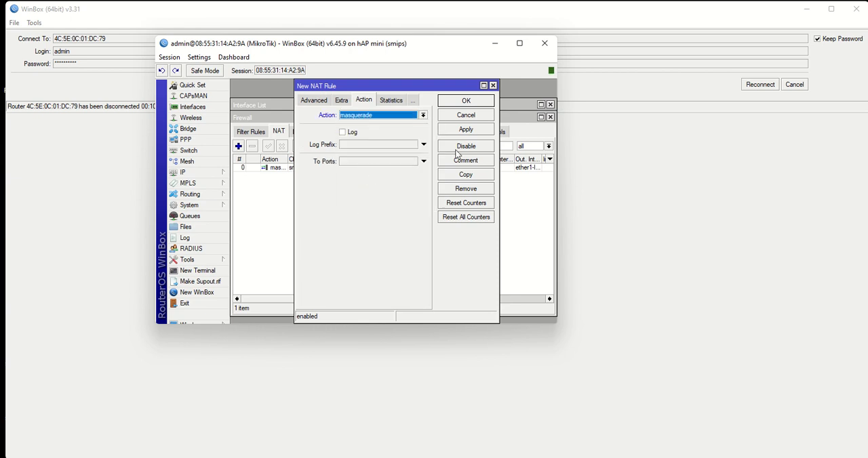
pyautogui.click(466, 129)
pyautogui.click(466, 102)
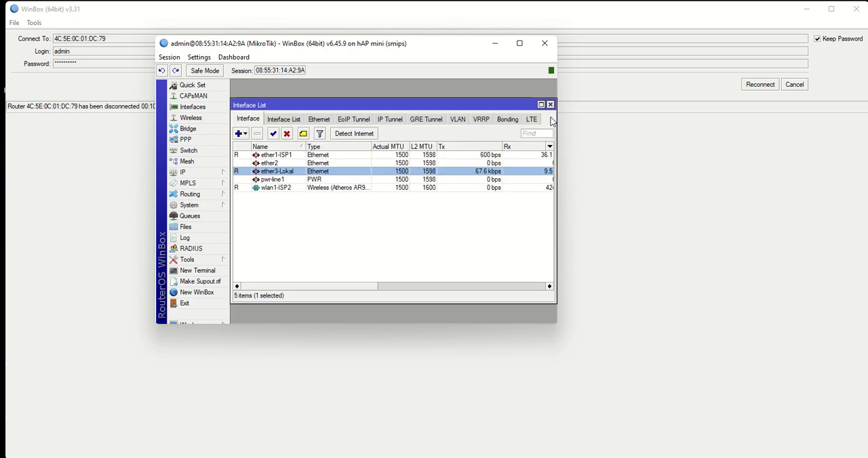
pyautogui.click(550, 118)
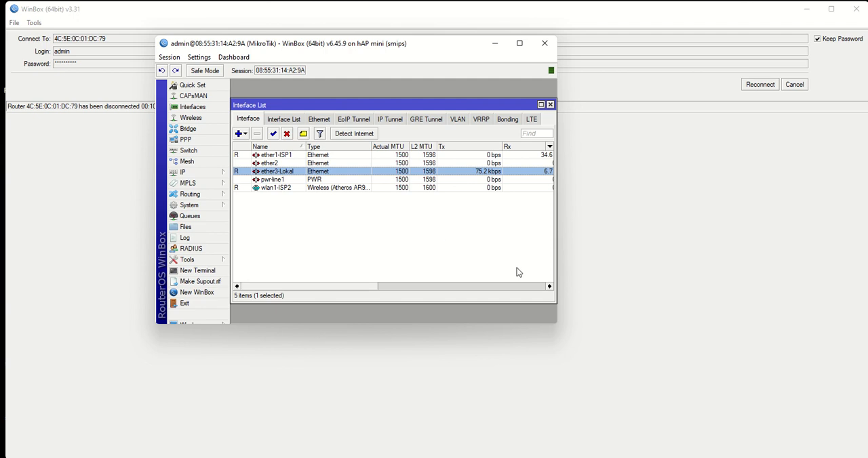
# - Set the DNS servers to 8.8.8.8 and 8.8.4.4, allow remote requests and save the DNS settings
pyautogui.click(189, 173)
pyautogui.click(243, 250)
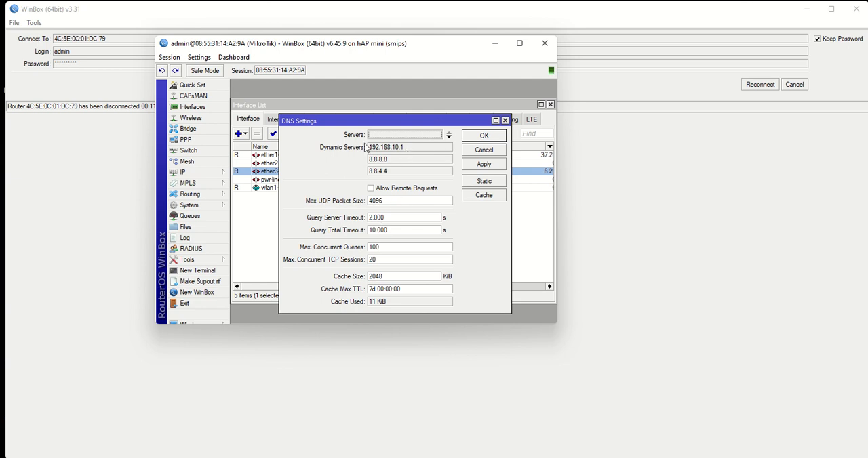
pyautogui.click(431, 135)
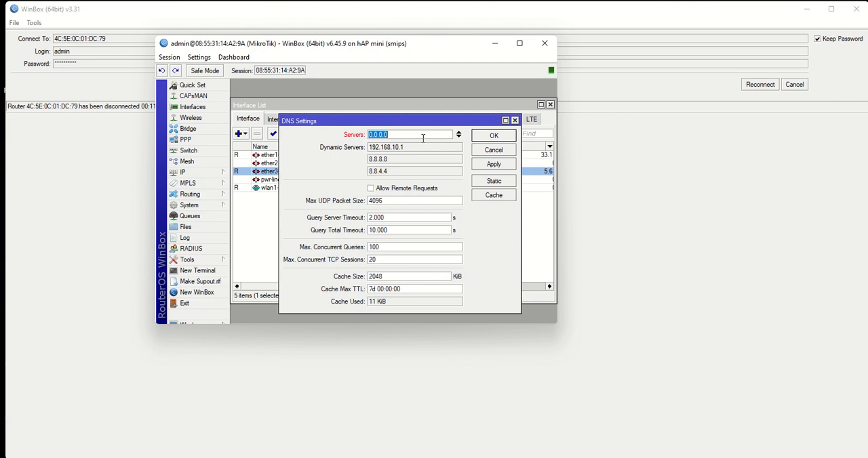
pyautogui.write('8.8')
pyautogui.click(458, 134)
pyautogui.write('8.8')
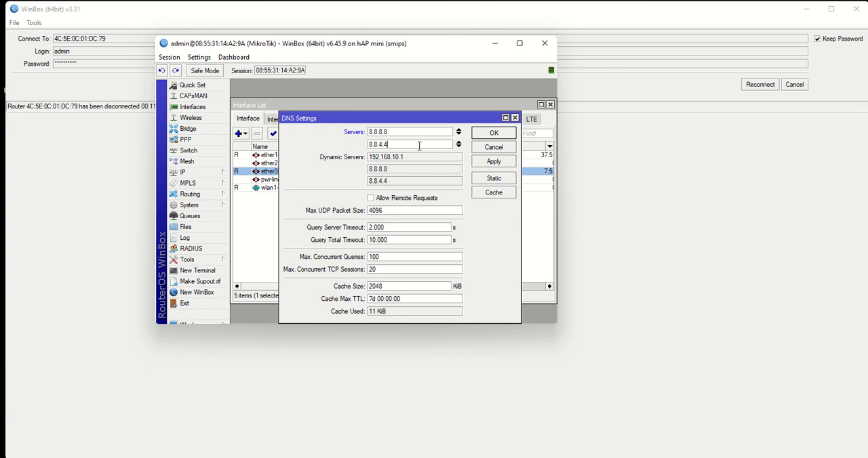
pyautogui.click(371, 198)
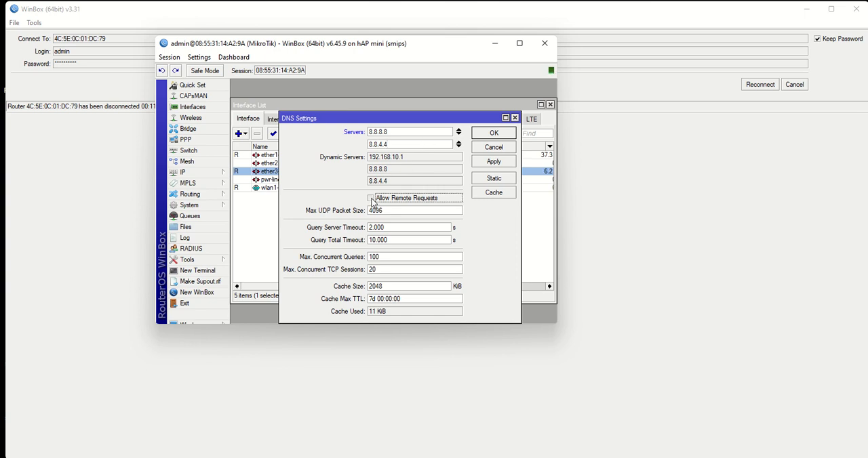
pyautogui.click(494, 162)
pyautogui.click(494, 134)
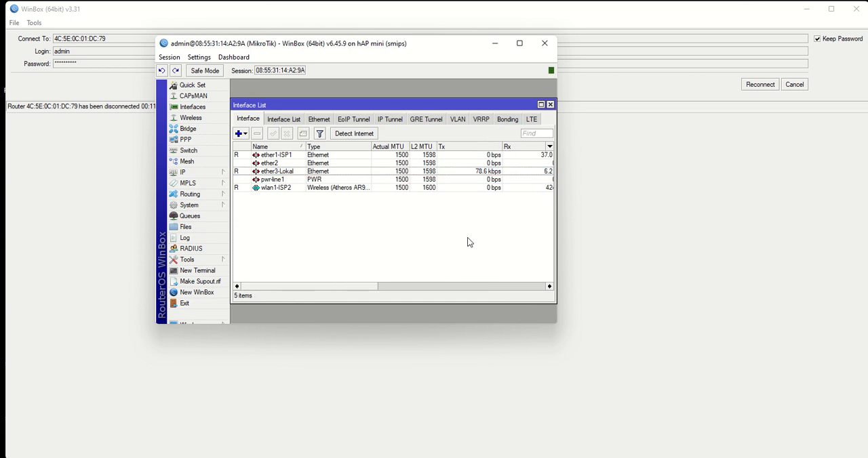
# - Open the route list and check the gateway of wlan1-ISP2 in its DHCP client status
pyautogui.click(202, 173)
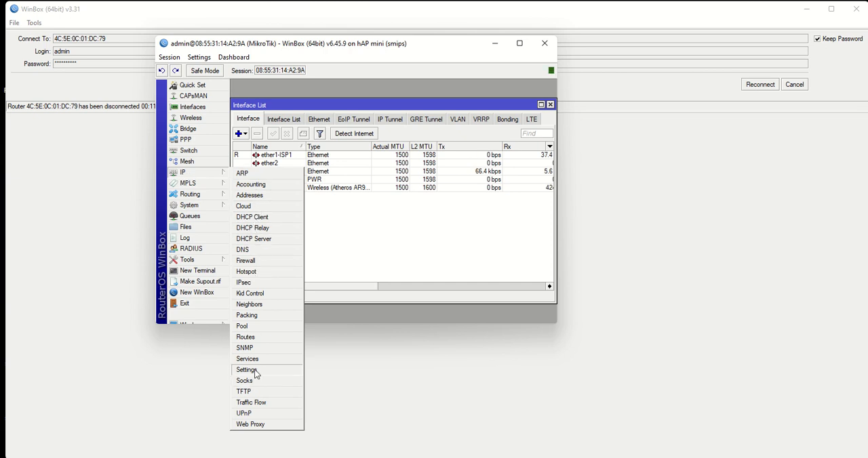
pyautogui.click(252, 338)
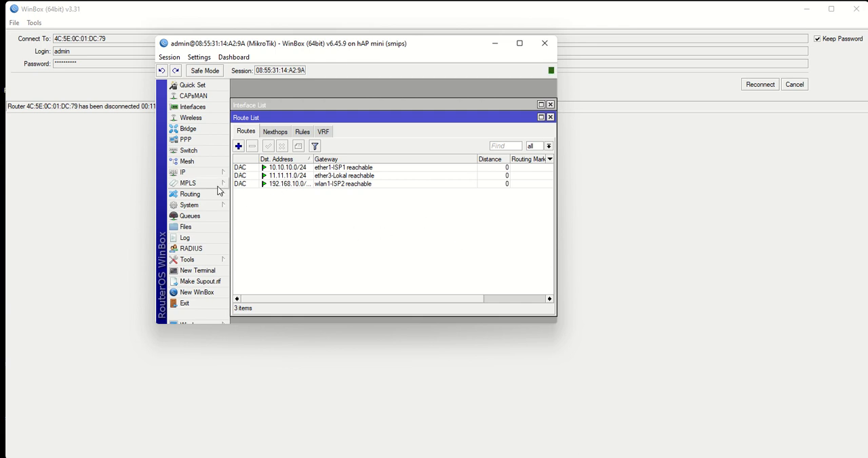
pyautogui.click(190, 173)
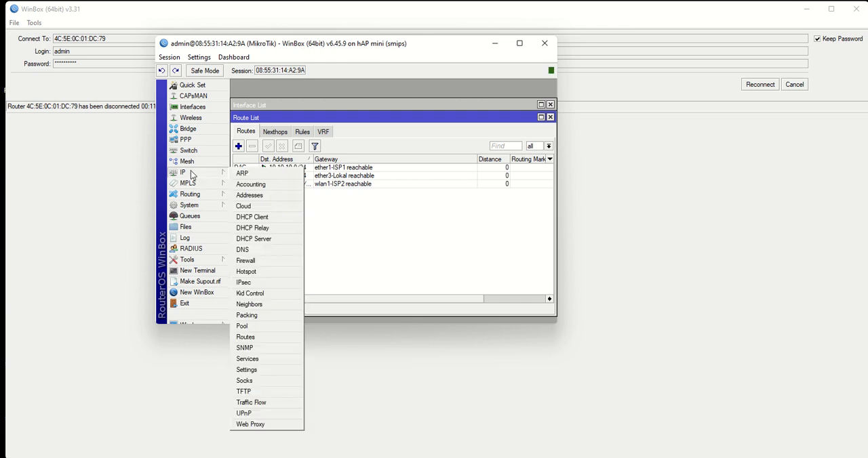
pyautogui.click(252, 217)
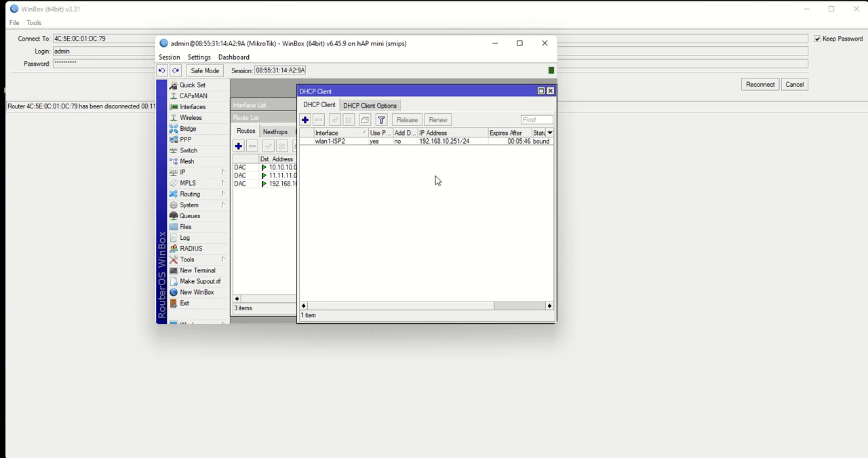
pyautogui.doubleClick(460, 142)
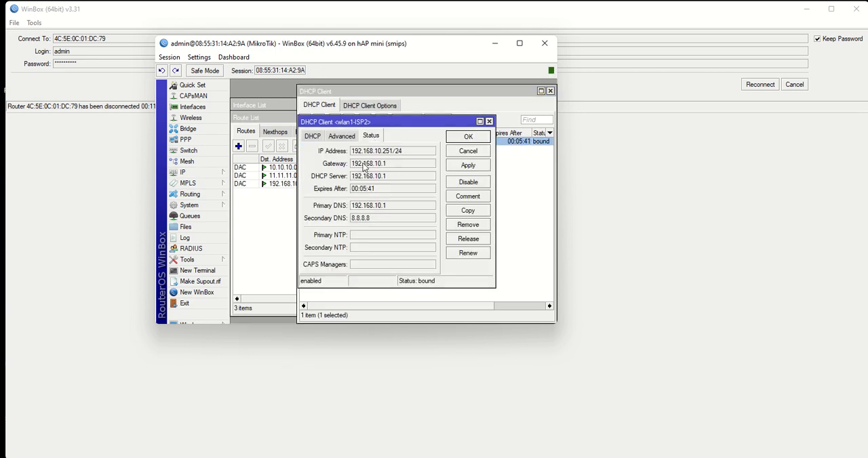
pyautogui.click(489, 121)
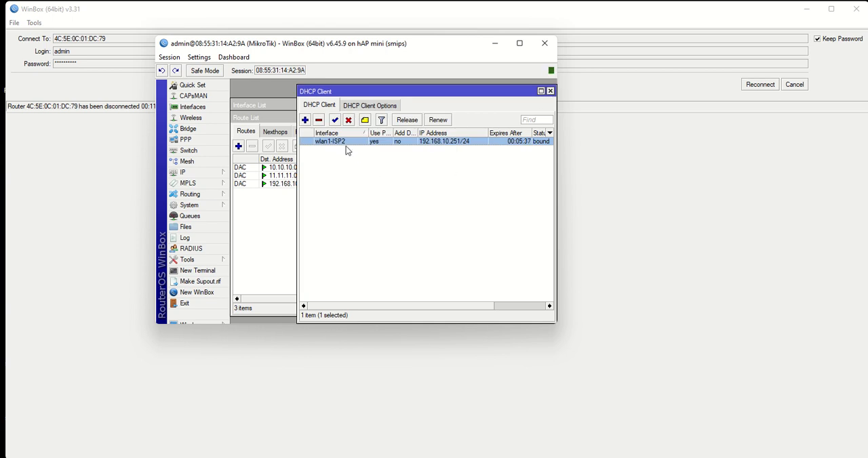
pyautogui.click(551, 91)
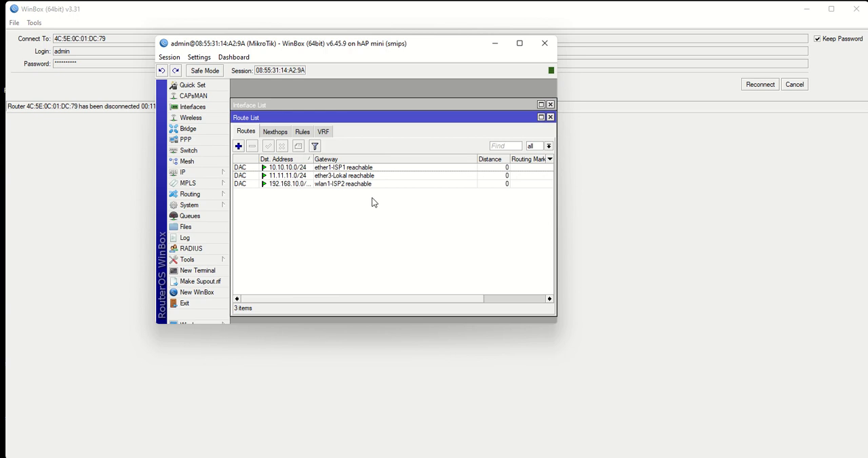
# - Check the IP address entry of ether1-ISP1 and close the address list
pyautogui.click(197, 175)
pyautogui.click(257, 197)
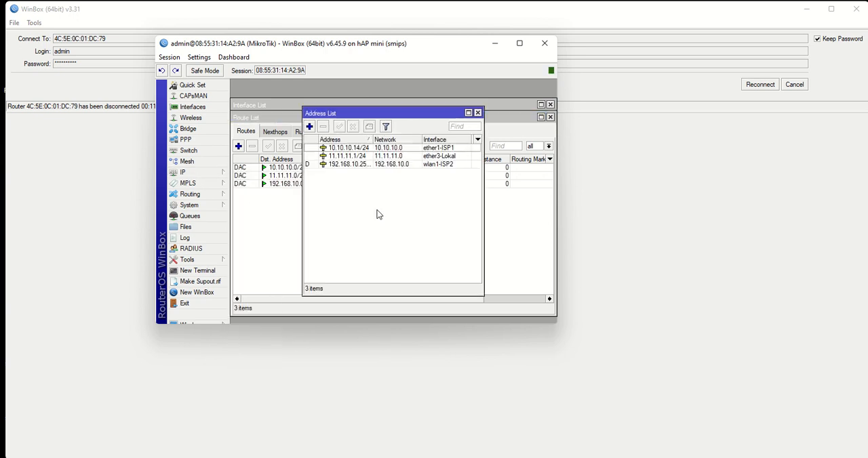
pyautogui.doubleClick(355, 148)
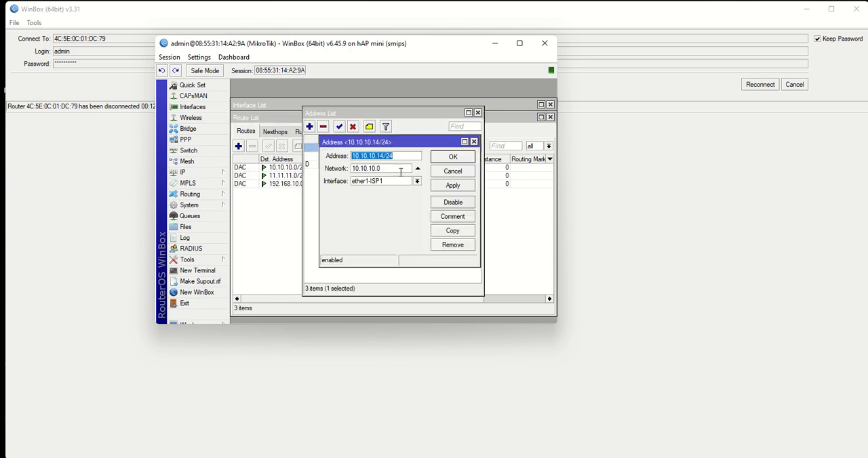
pyautogui.click(474, 142)
pyautogui.click(477, 113)
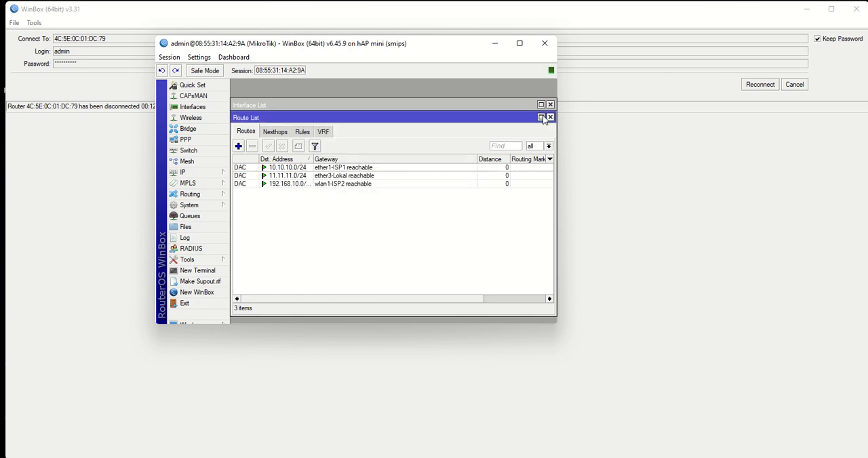
# - Add a route to 0.0.0.0/0 via gateway 10.10.10.1 with check gateway ping and distance 1, and save it
pyautogui.click(238, 147)
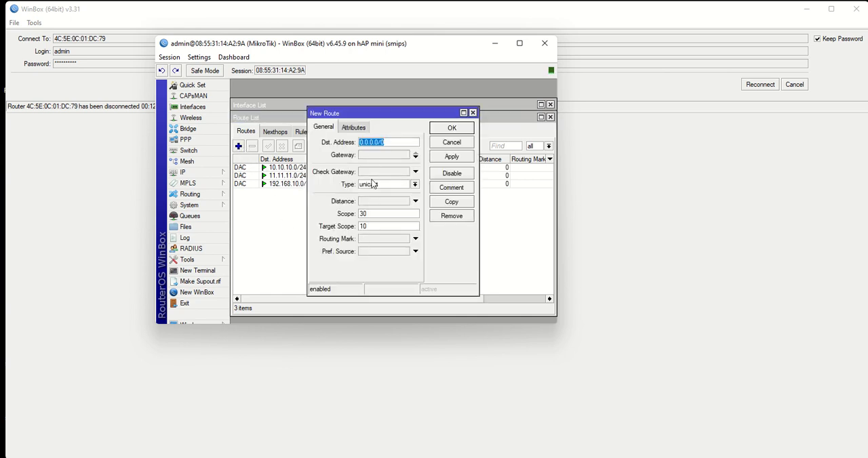
pyautogui.click(371, 156)
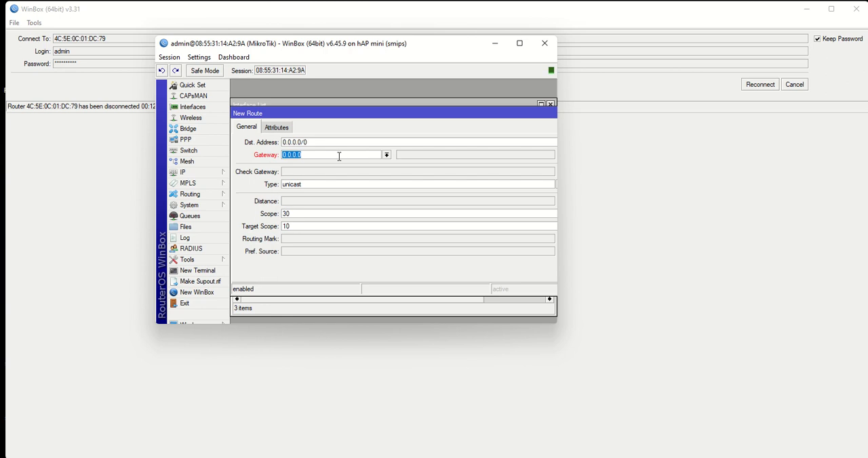
pyautogui.write('10.10')
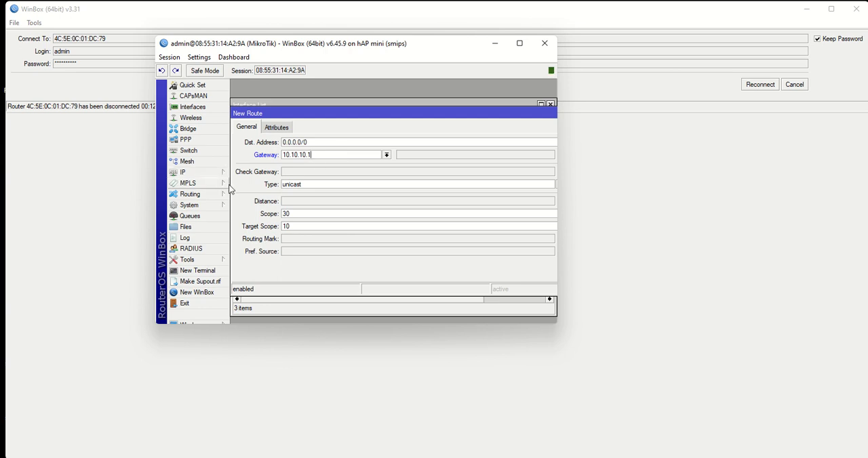
pyautogui.click(300, 173)
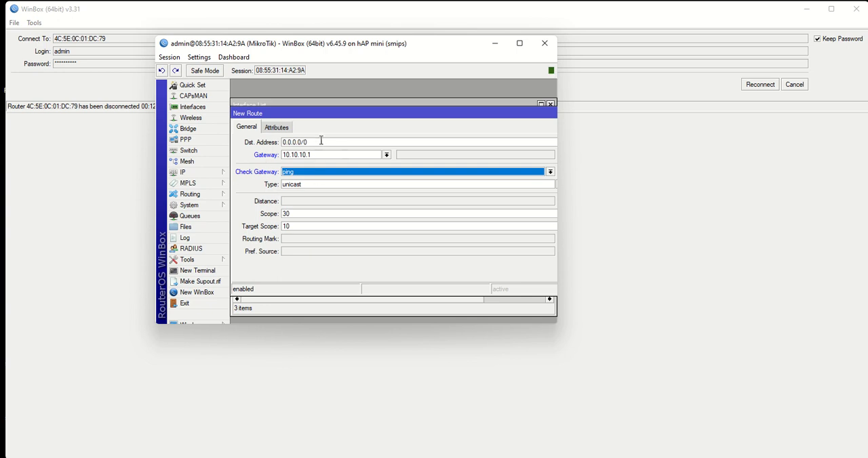
pyautogui.click(296, 204)
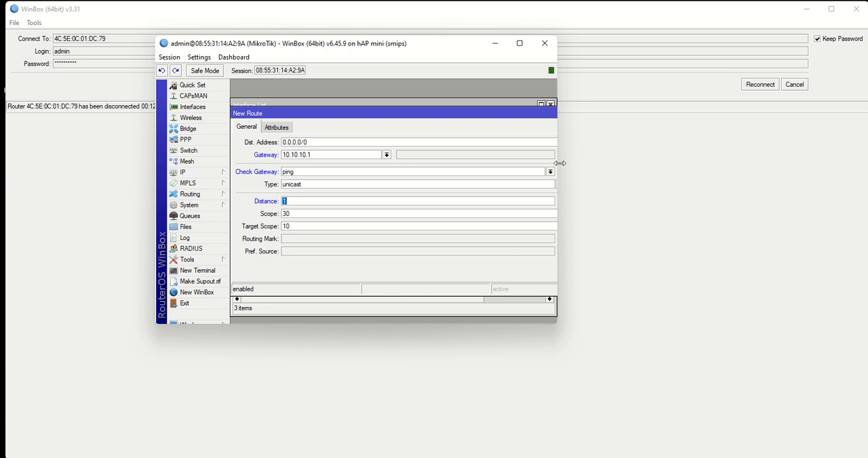
pyautogui.moveTo(559, 154); pyautogui.dragTo(724, 155)
pyautogui.click(596, 156)
pyautogui.click(596, 129)
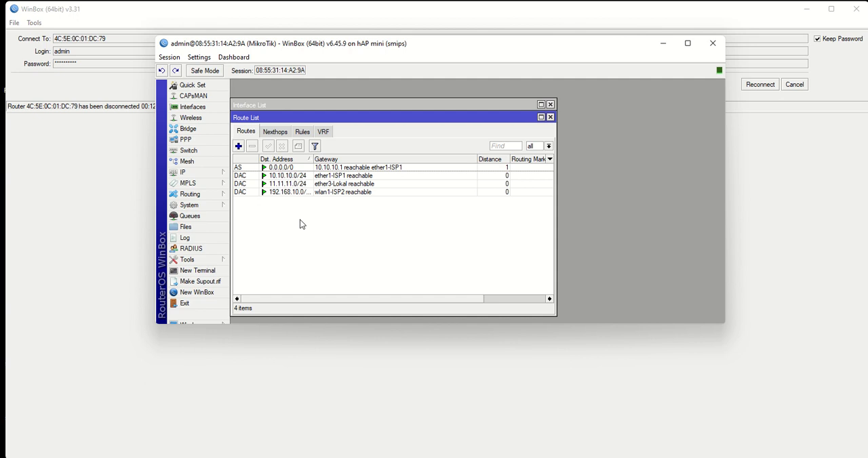
# - Start a new route to 0.0.0.0/0 via 192.168.10.1, the gateway from wlan1-ISP2's DHCP client status, with check gateway ping
pyautogui.click(238, 146)
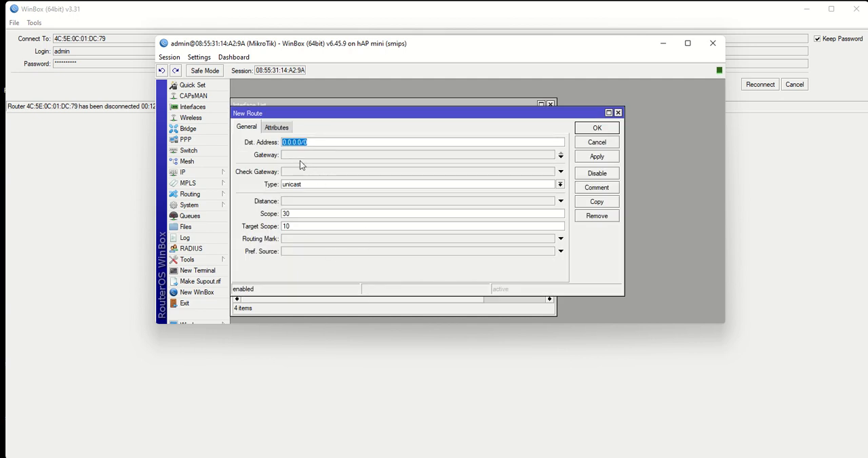
pyautogui.click(300, 155)
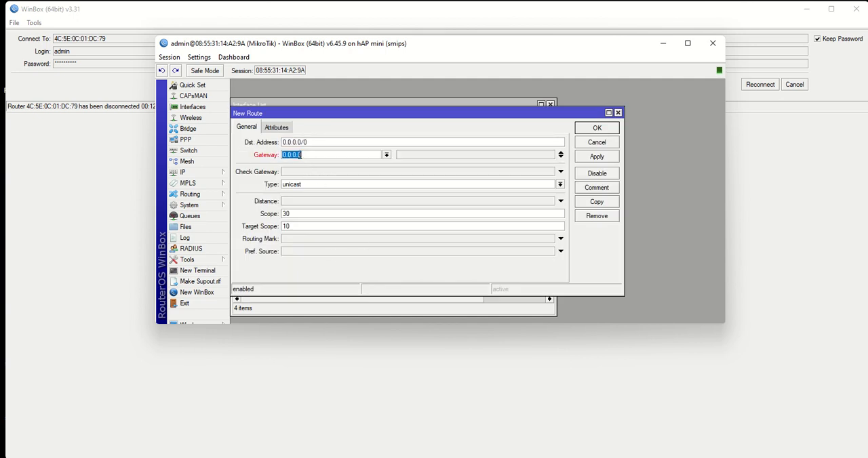
pyautogui.click(193, 173)
pyautogui.click(256, 217)
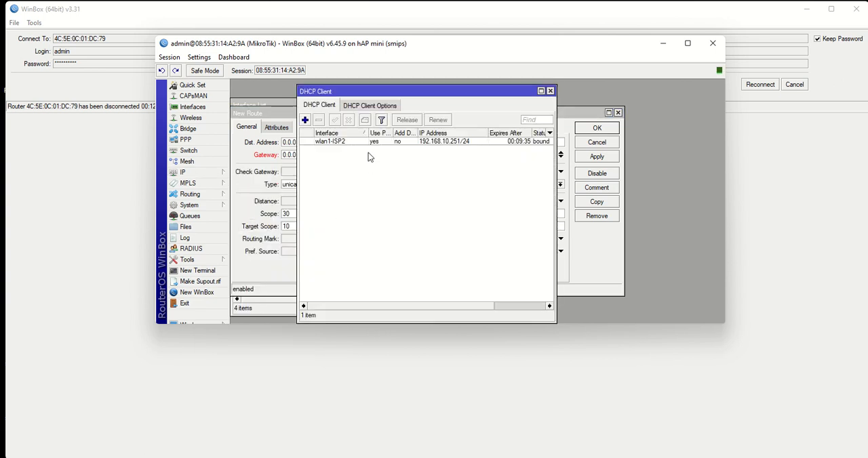
pyautogui.doubleClick(424, 142)
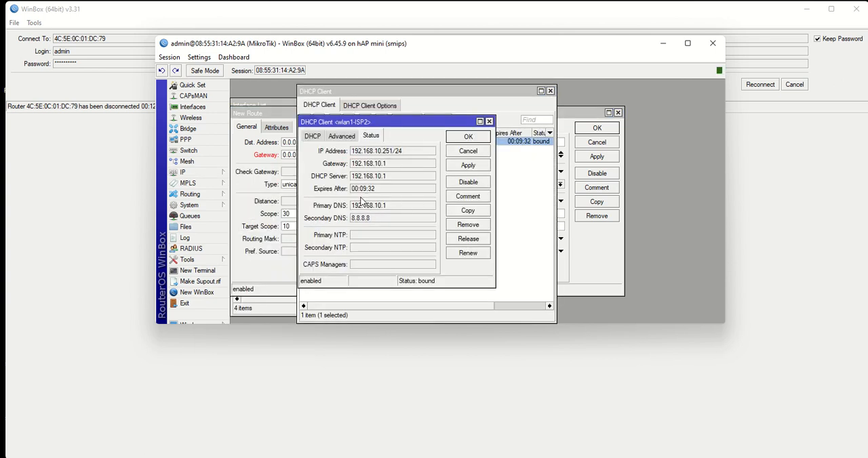
pyautogui.click(455, 138)
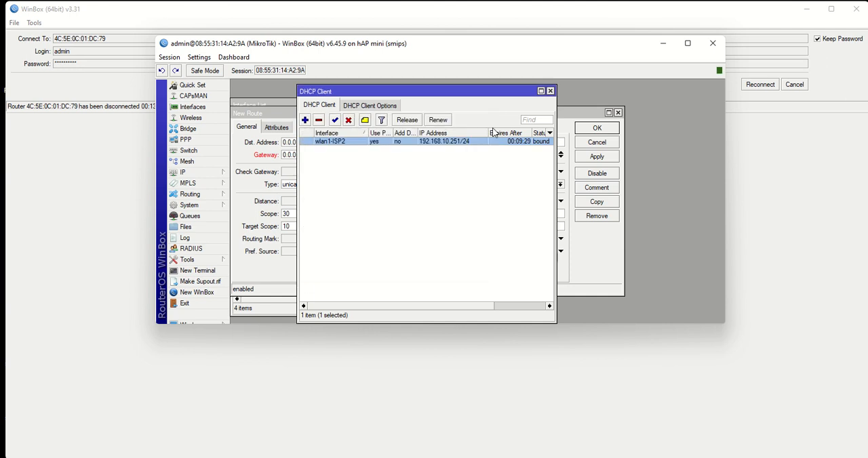
pyautogui.click(549, 90)
pyautogui.moveTo(347, 156); pyautogui.dragTo(263, 158)
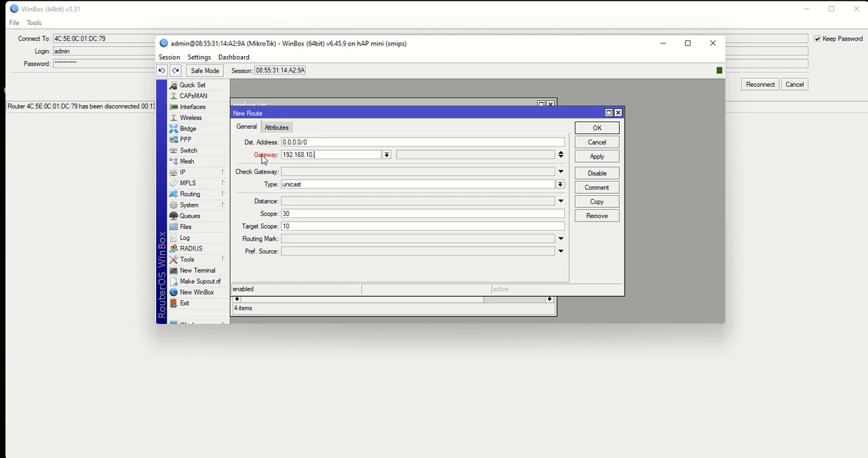
pyautogui.click(294, 175)
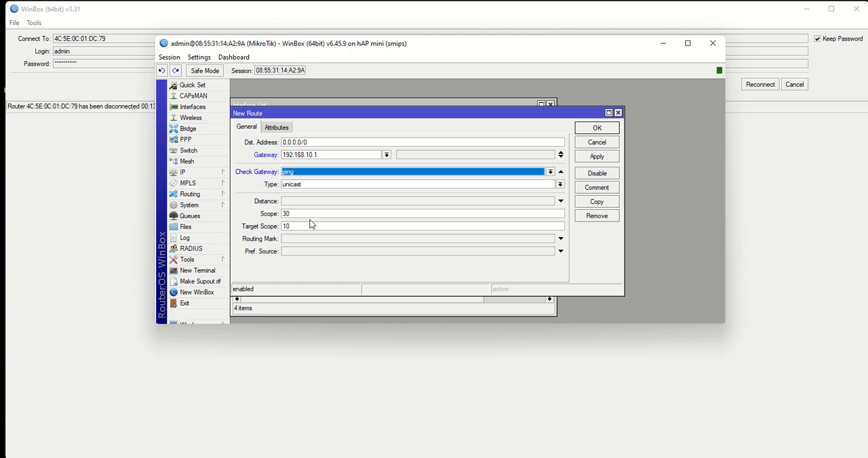
# - Open the existing default route via 10.10.10.1 and arrange it above the new route to compare their settings
pyautogui.moveTo(372, 116); pyautogui.dragTo(522, 109)
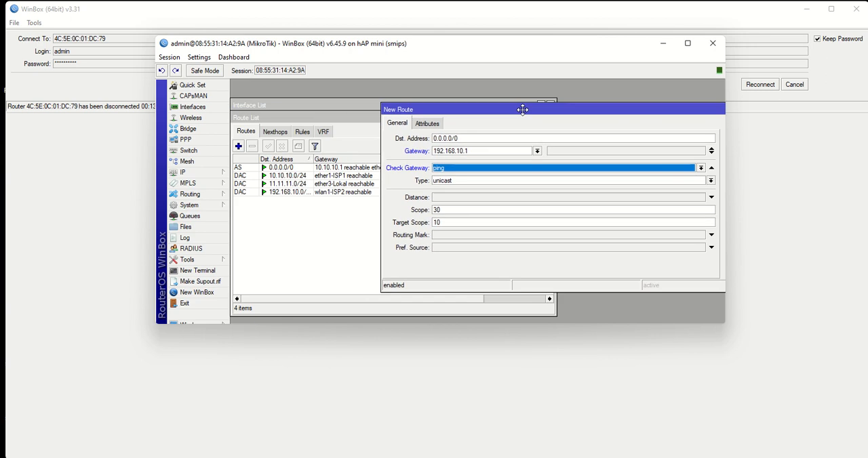
pyautogui.doubleClick(282, 168)
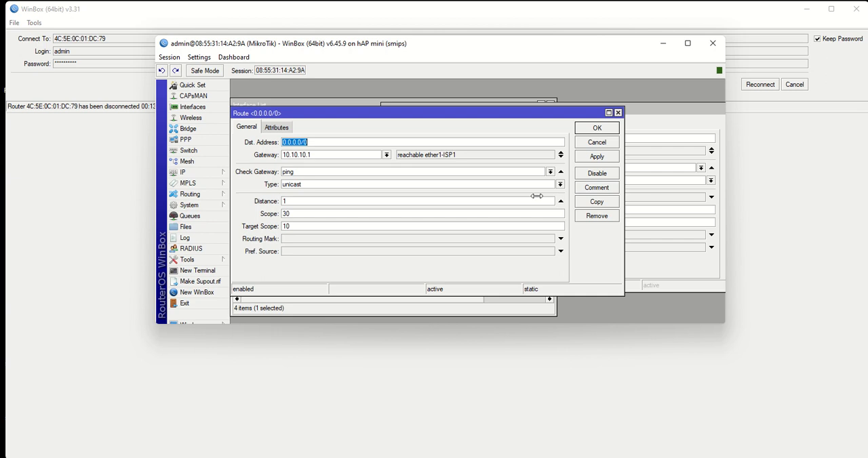
pyautogui.moveTo(671, 110); pyautogui.dragTo(635, 106)
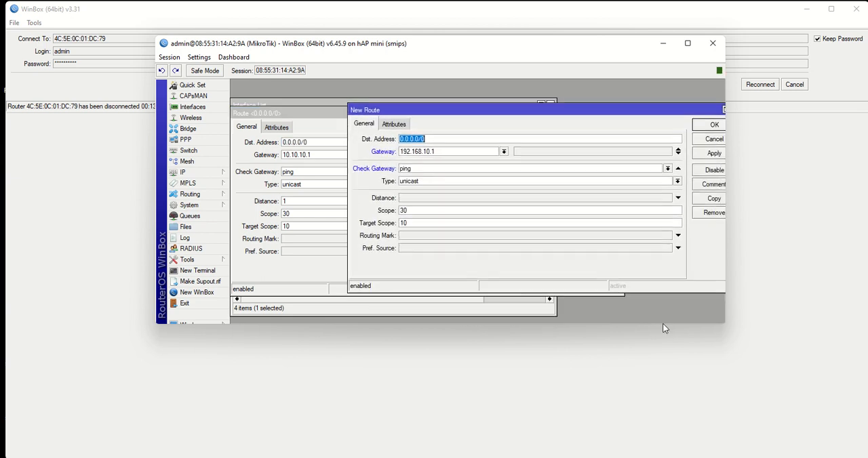
pyautogui.moveTo(655, 325); pyautogui.dragTo(655, 457)
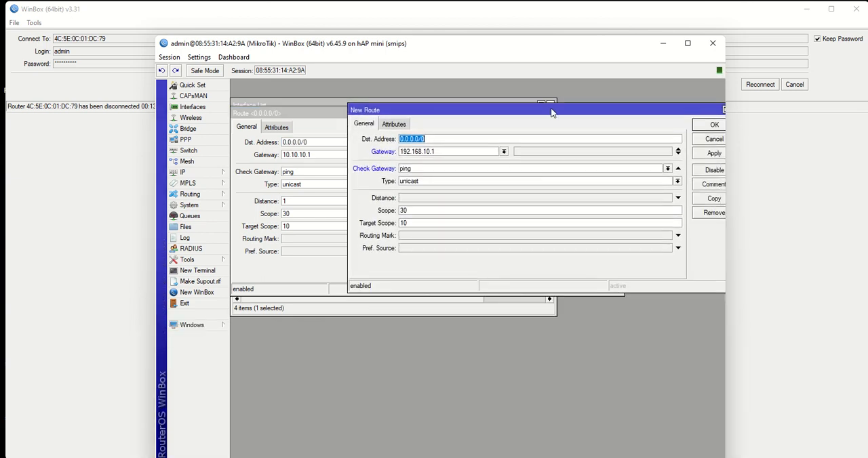
pyautogui.moveTo(551, 111); pyautogui.dragTo(438, 289)
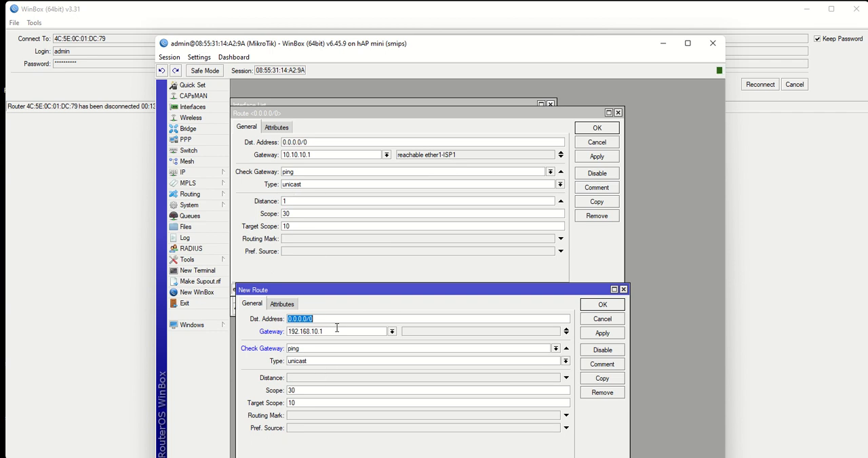
# - Set the new route's distance to 2, save it, and close the route and interface lists
pyautogui.click(296, 379)
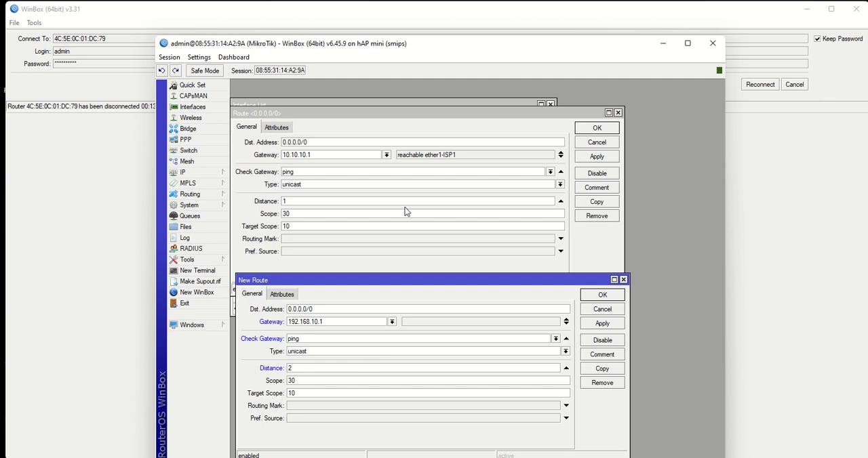
pyautogui.click(602, 323)
pyautogui.click(602, 295)
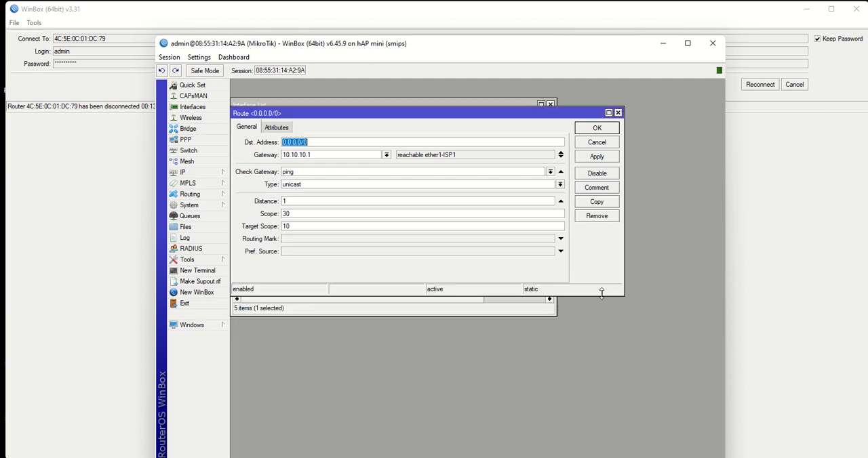
pyautogui.click(605, 129)
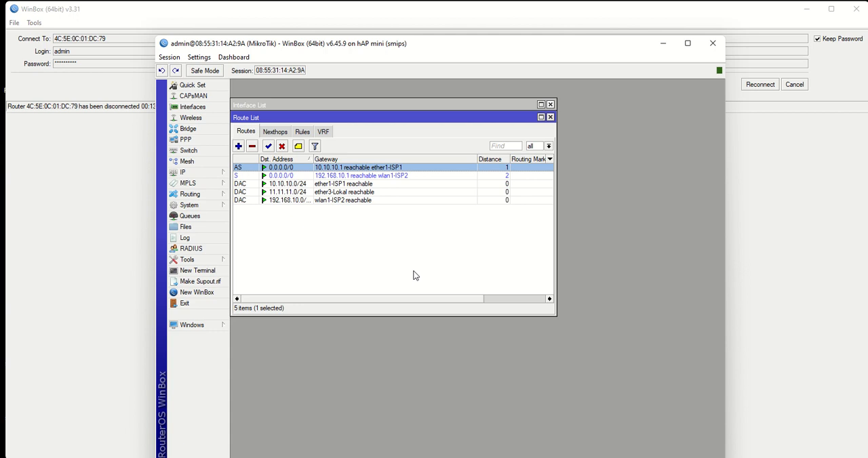
pyautogui.click(550, 118)
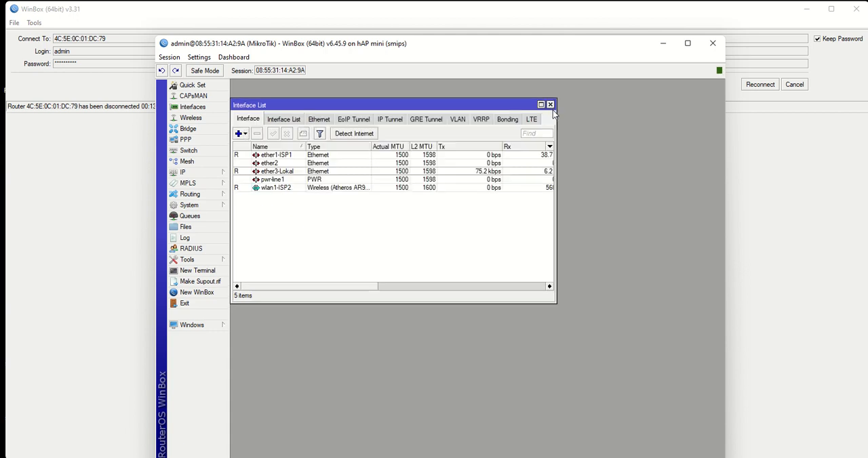
pyautogui.click(550, 105)
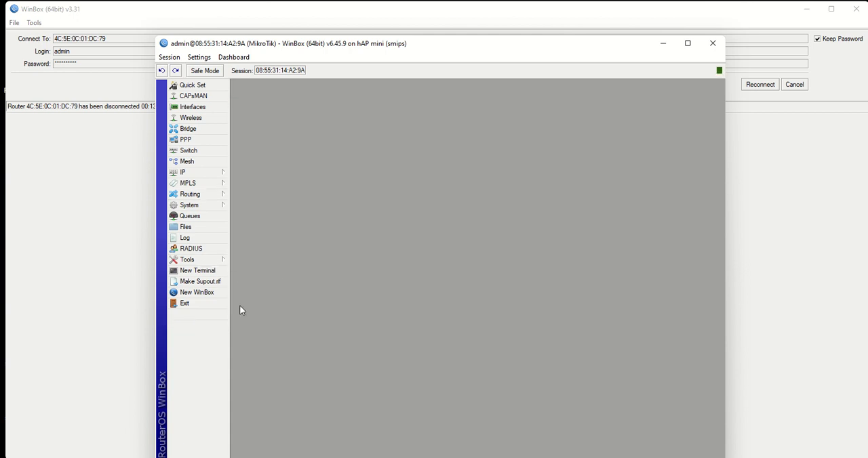
# - Open the IP address list and check the address entry of ether3-Lokal
pyautogui.moveTo(343, 47); pyautogui.dragTo(330, 28)
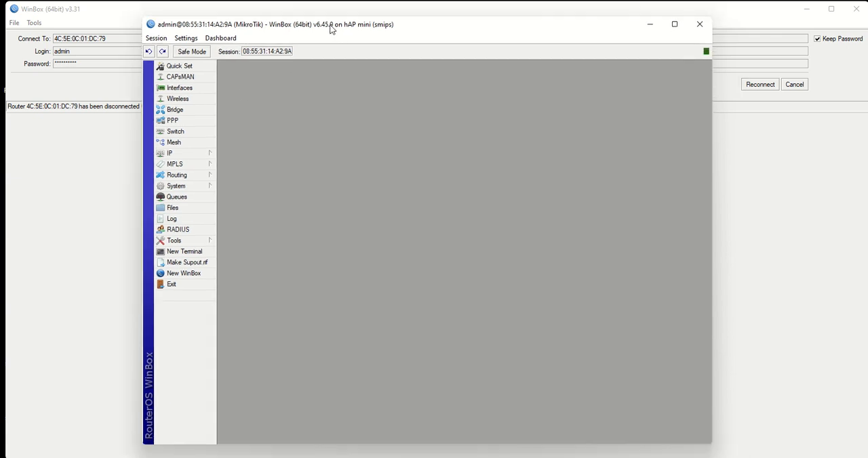
pyautogui.click(183, 153)
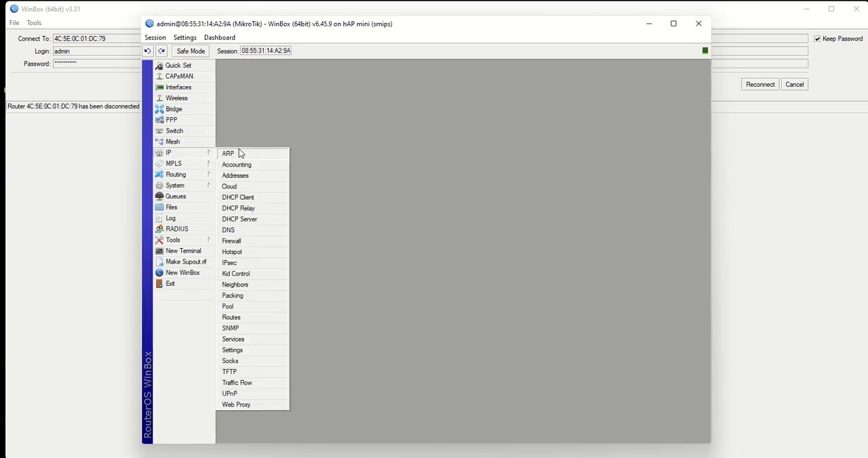
pyautogui.click(237, 177)
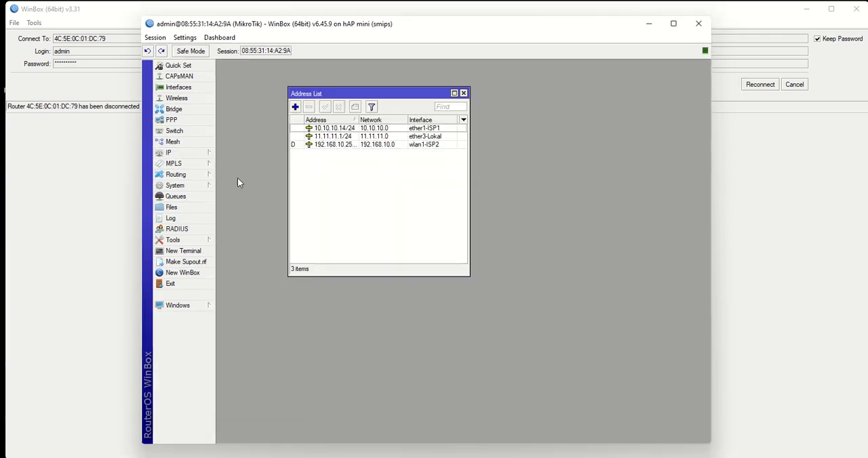
pyautogui.click(344, 137)
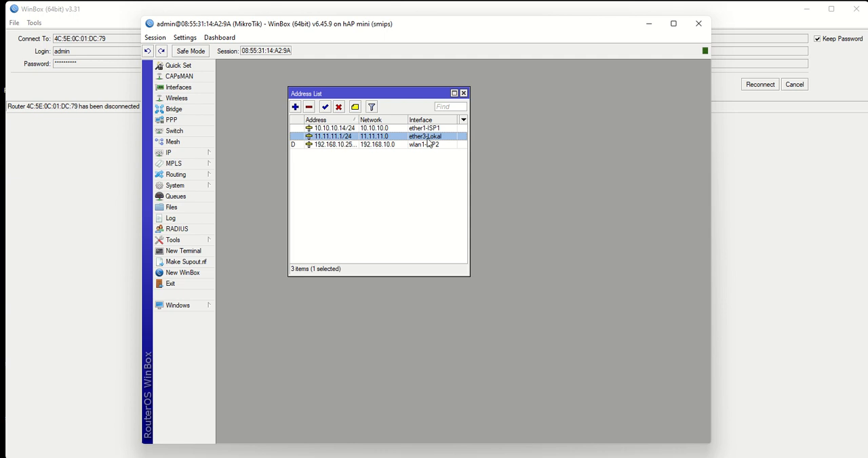
# - Start the DHCP server setup and choose ether3-Lokal as the DHCP server interface
pyautogui.click(175, 153)
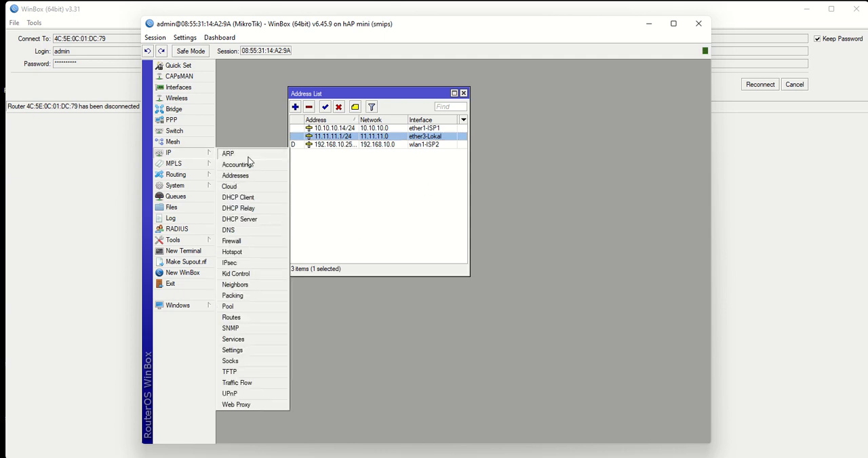
pyautogui.click(244, 221)
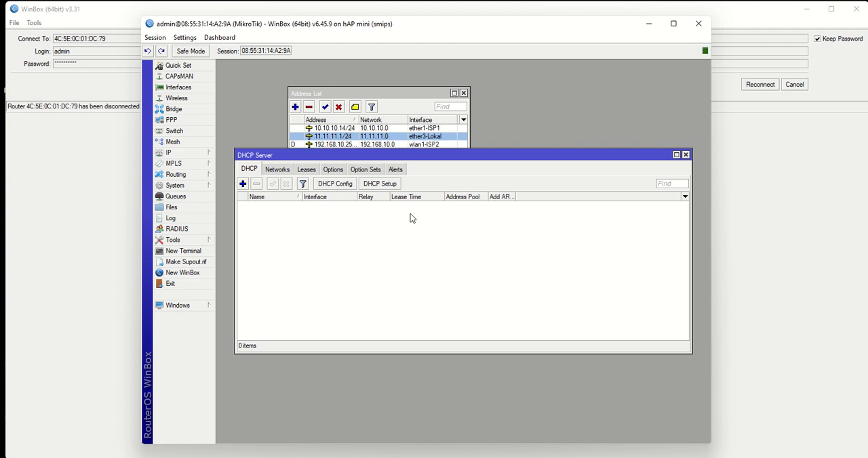
pyautogui.click(379, 184)
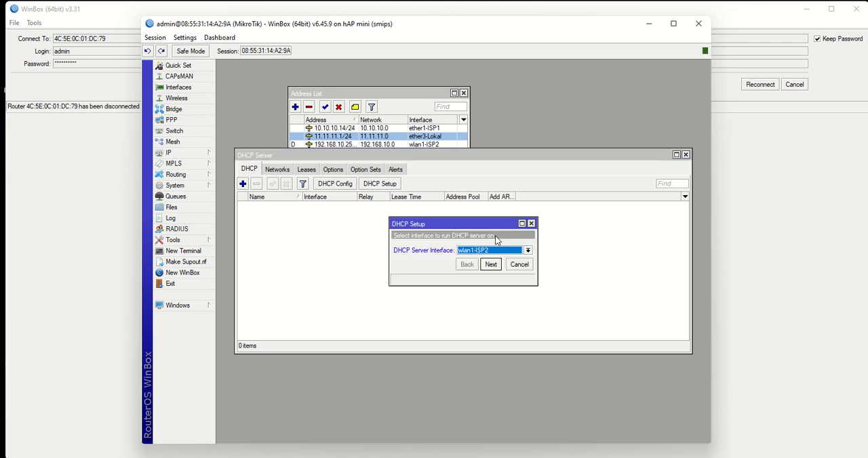
pyautogui.moveTo(470, 226); pyautogui.dragTo(339, 213)
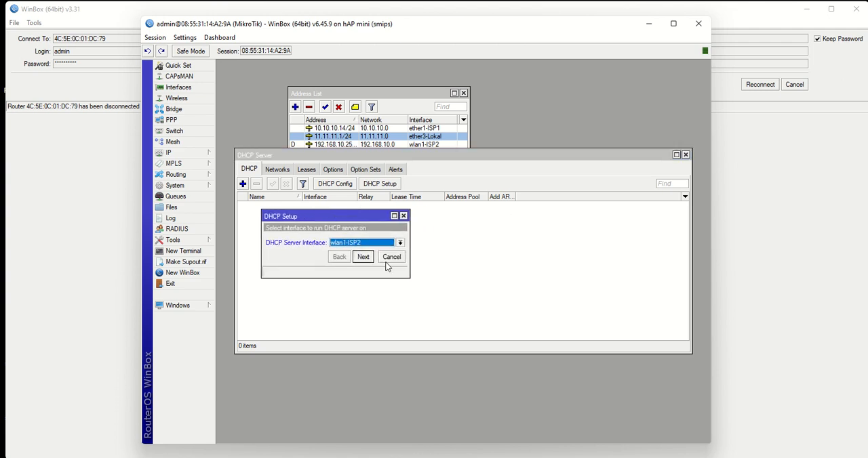
pyautogui.click(400, 243)
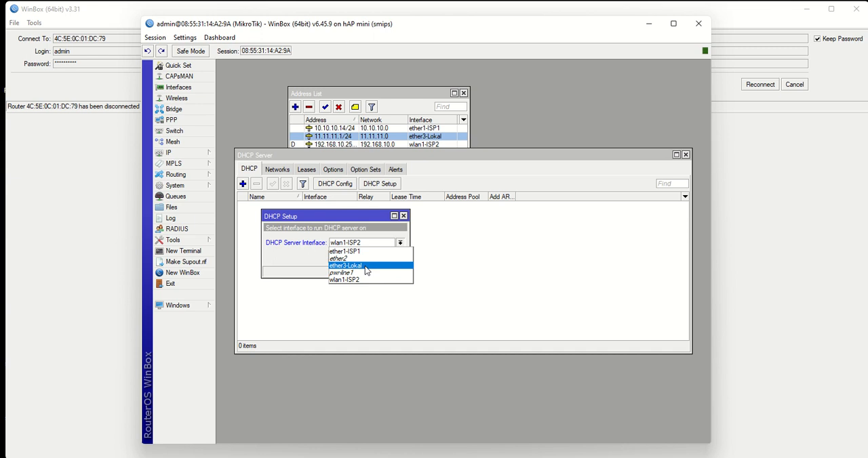
pyautogui.click(368, 265)
pyautogui.click(400, 243)
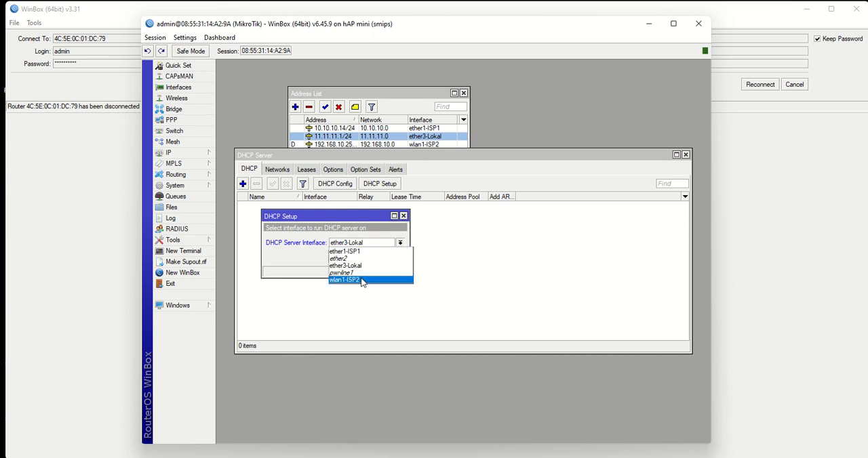
pyautogui.click(358, 229)
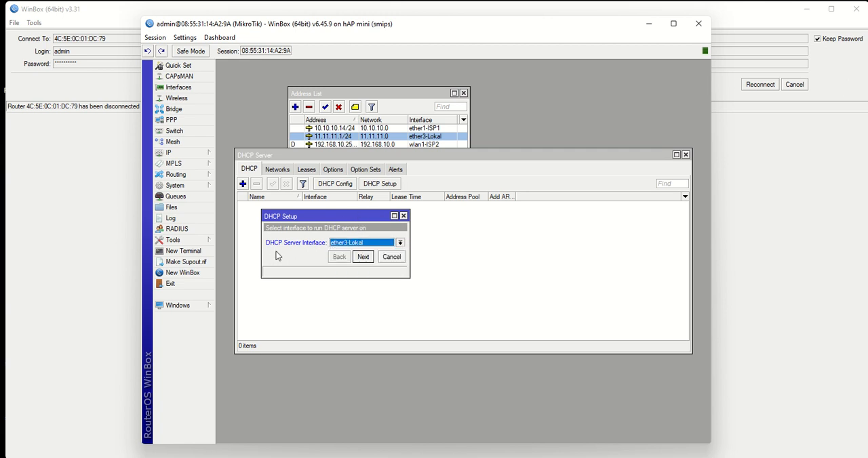
pyautogui.click(360, 257)
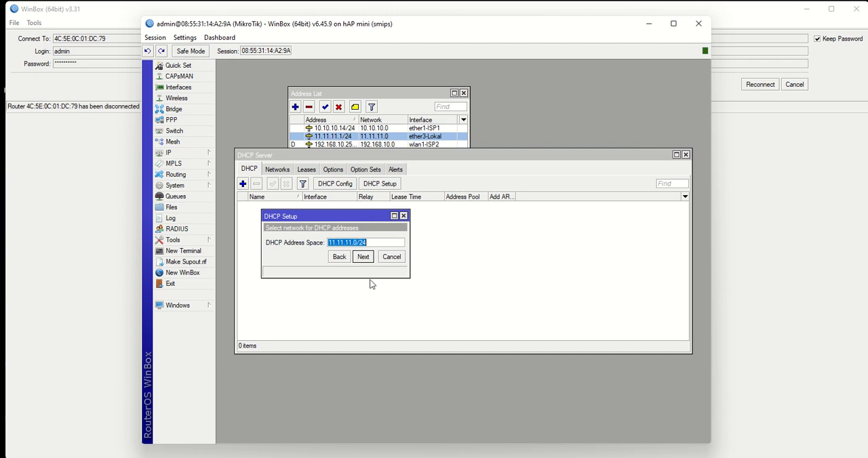
# - Complete the DHCP setup with network 11.11.11.0/24, gateway 11.11.11.1, pool 11.11.11.2-11.11.11.254 and the proposed DNS servers and lease time, and close the server list
pyautogui.click(363, 256)
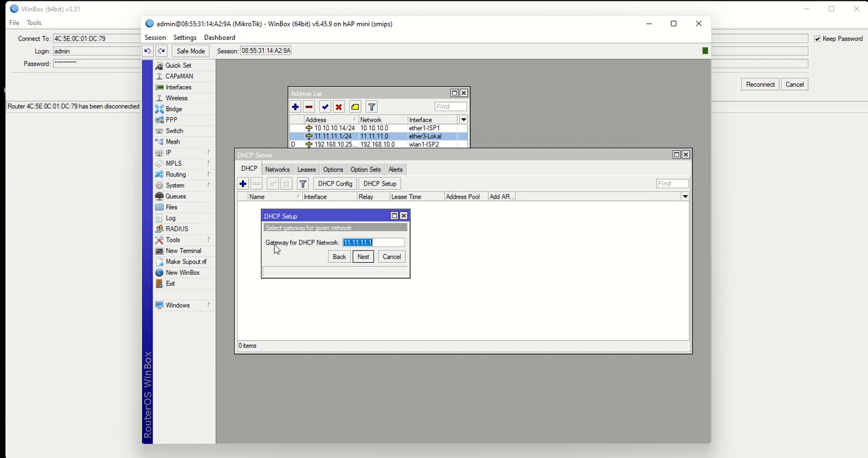
pyautogui.click(363, 260)
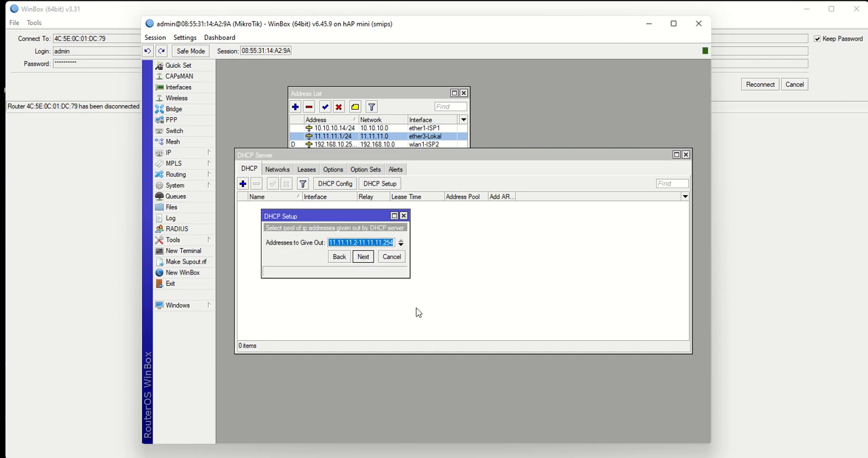
pyautogui.click(363, 261)
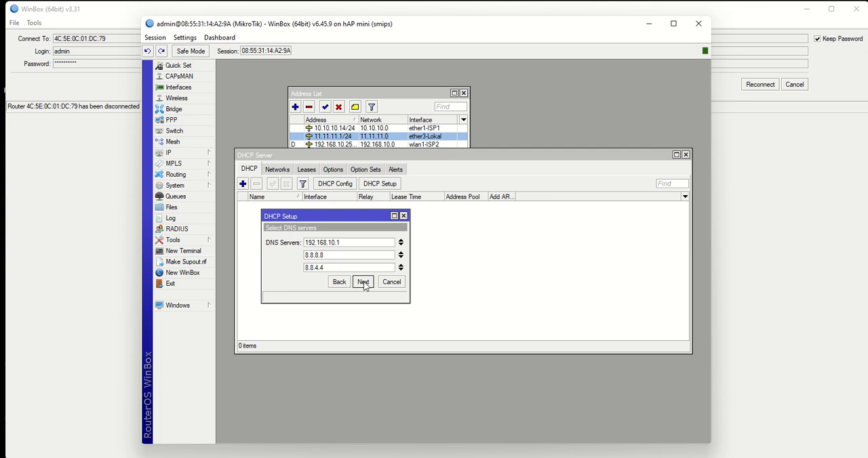
pyautogui.click(364, 282)
pyautogui.click(363, 282)
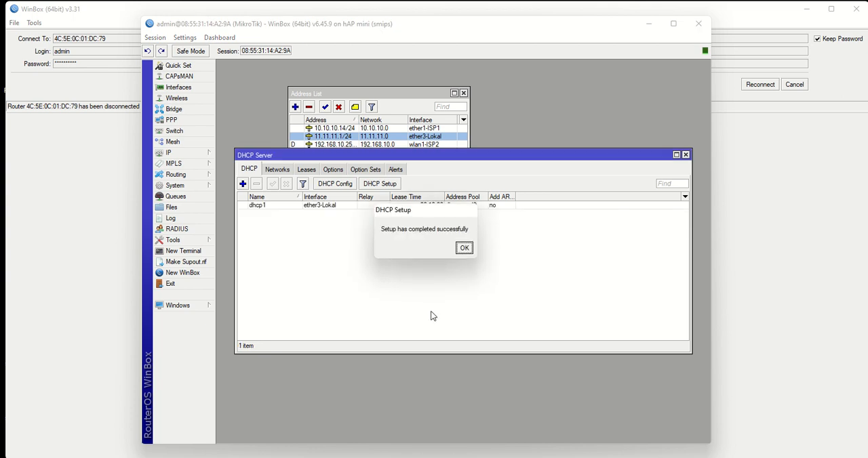
pyautogui.click(460, 247)
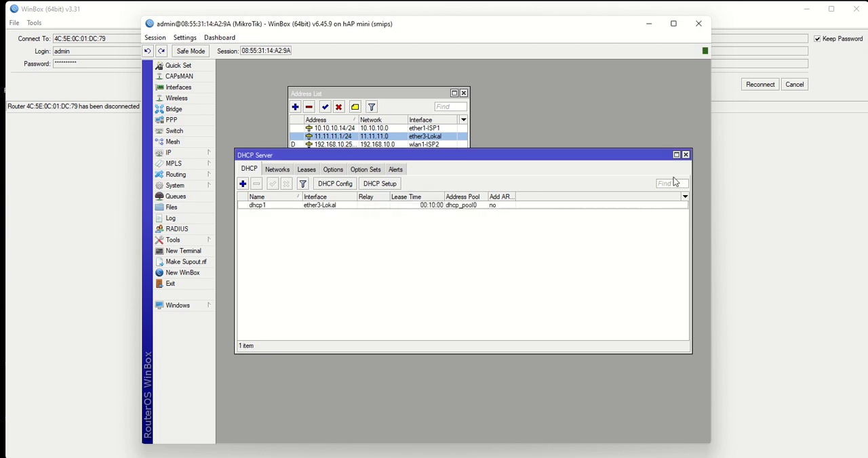
pyautogui.click(685, 155)
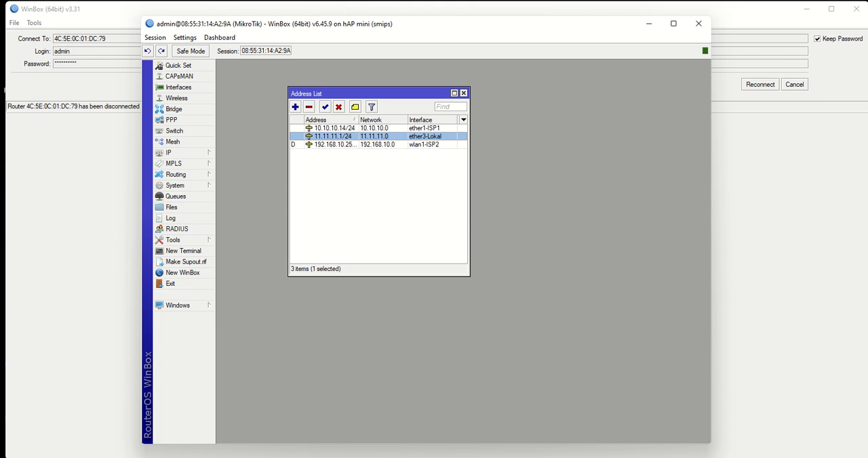
# - Open the Windows network settings, go to the Network and Sharing Center, and open the properties of the Ethernet 3 connection
pyautogui.rightClick(788, 457)
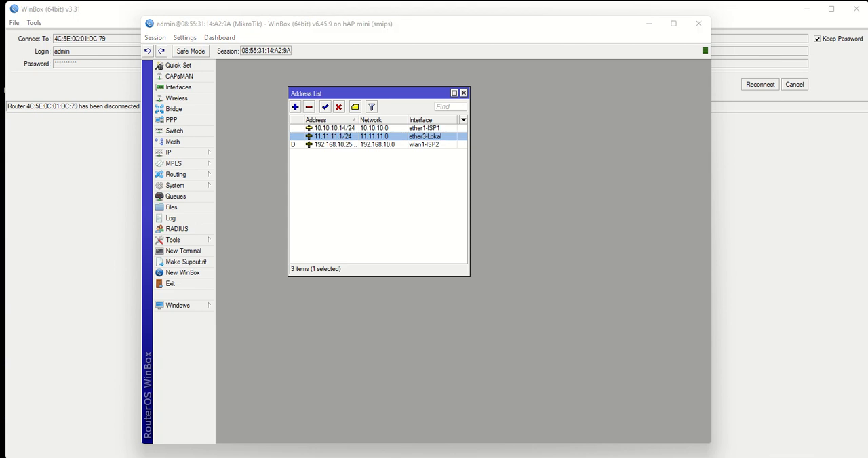
pyautogui.click(780, 457)
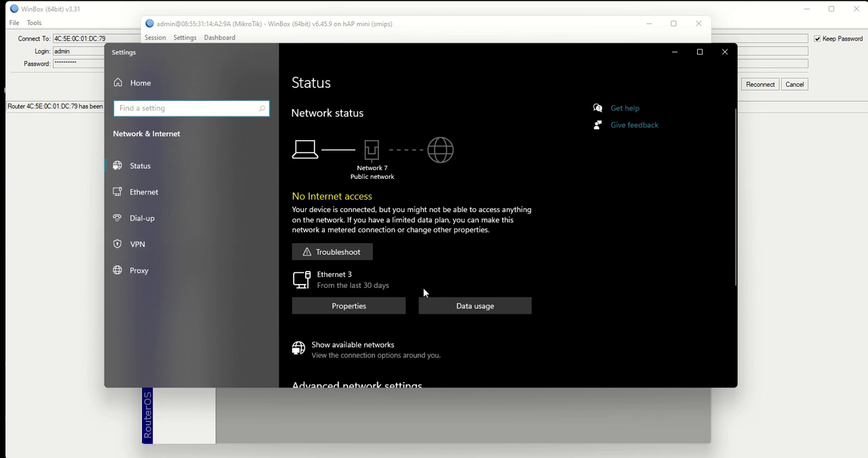
pyautogui.scroll(-3, 423, 290)
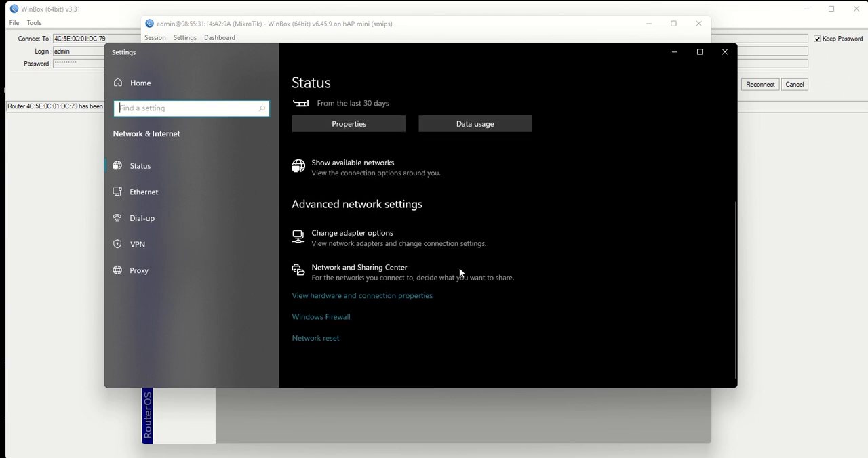
pyautogui.click(373, 277)
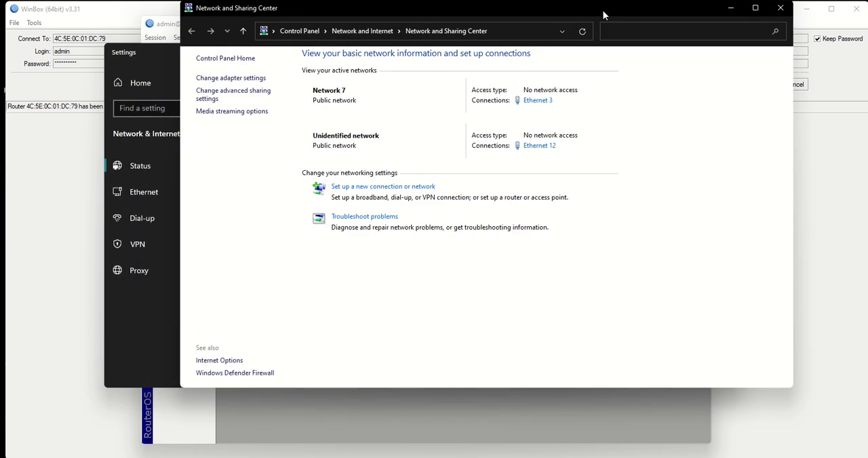
pyautogui.moveTo(603, 15); pyautogui.dragTo(582, 22)
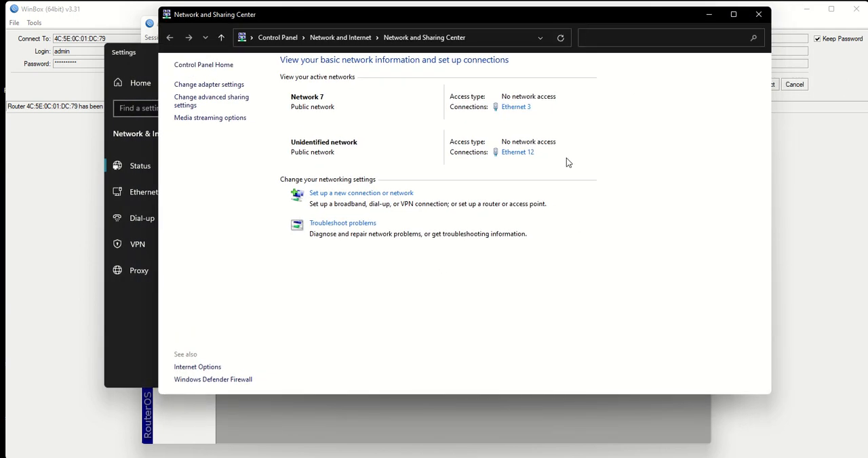
pyautogui.click(372, 330)
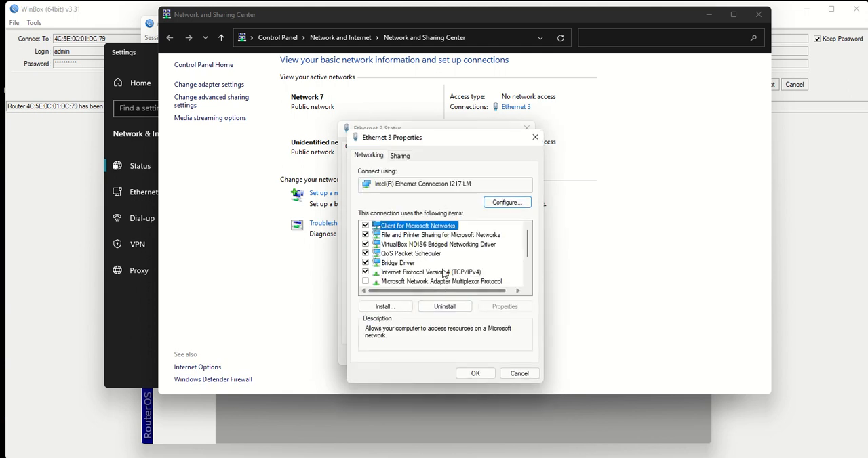
# - Set Ethernet 3's TCP/IPv4 to obtain the IP address and DNS server address automatically, save, and close the connection status
pyautogui.doubleClick(444, 271)
pyautogui.click(446, 248)
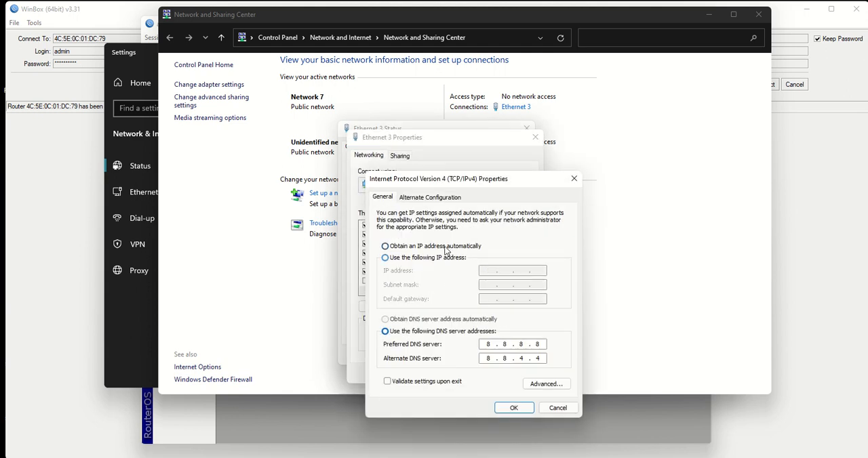
pyautogui.click(437, 323)
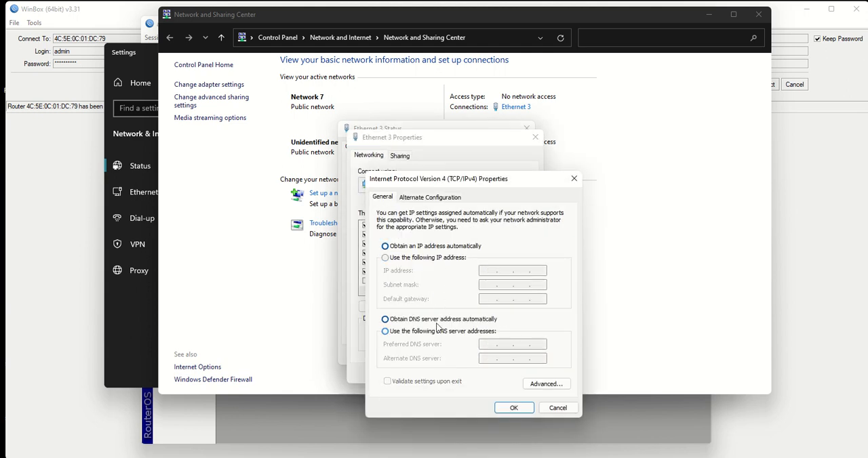
pyautogui.click(513, 408)
pyautogui.click(483, 375)
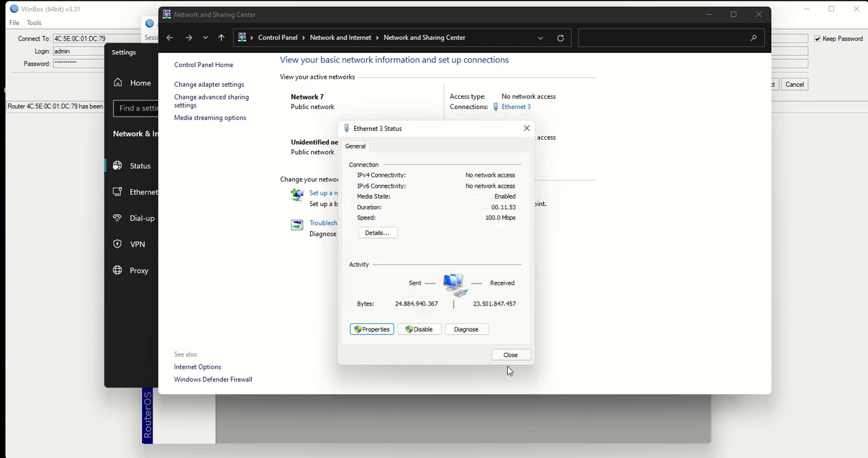
pyautogui.click(509, 356)
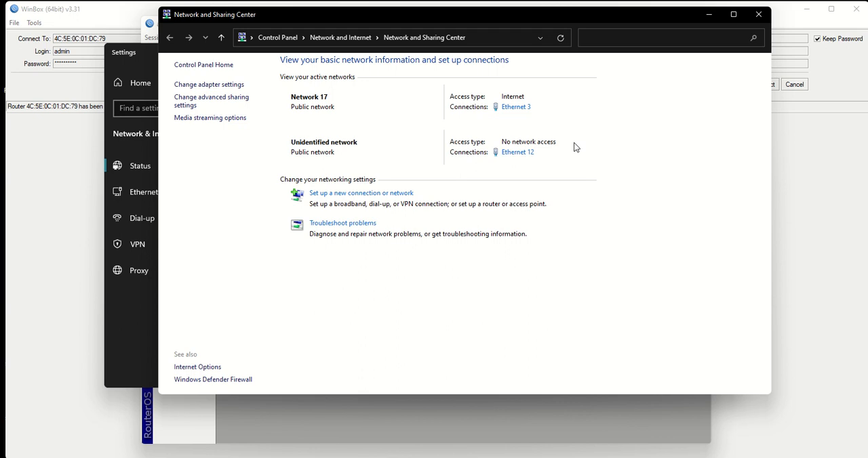
# - Check Ethernet 3's network connection details for its DHCP-assigned addresses, then close the details and all Windows network settings
pyautogui.click(516, 107)
pyautogui.click(378, 234)
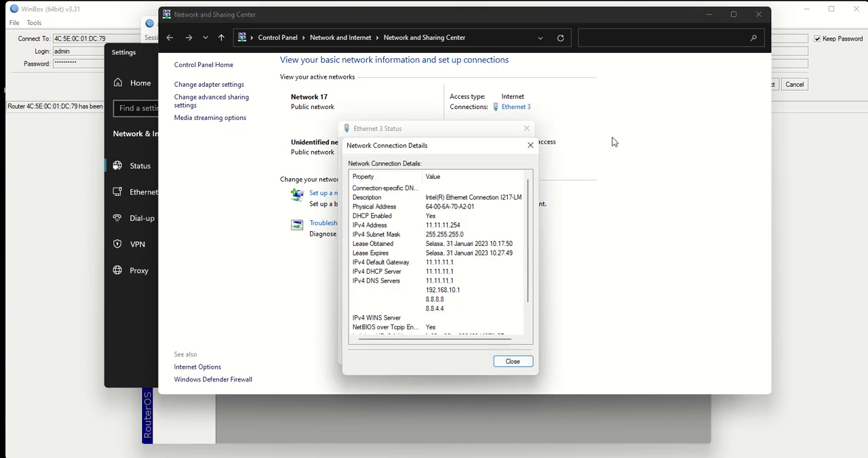
pyautogui.click(531, 145)
pyautogui.click(526, 129)
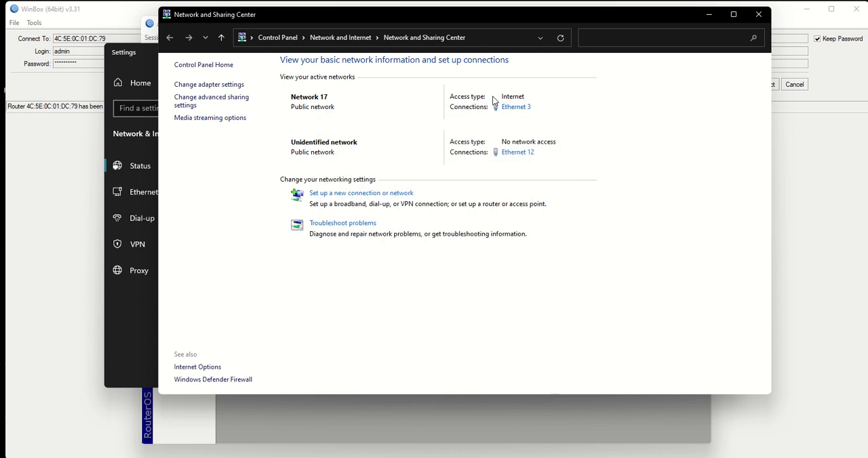
pyautogui.click(758, 14)
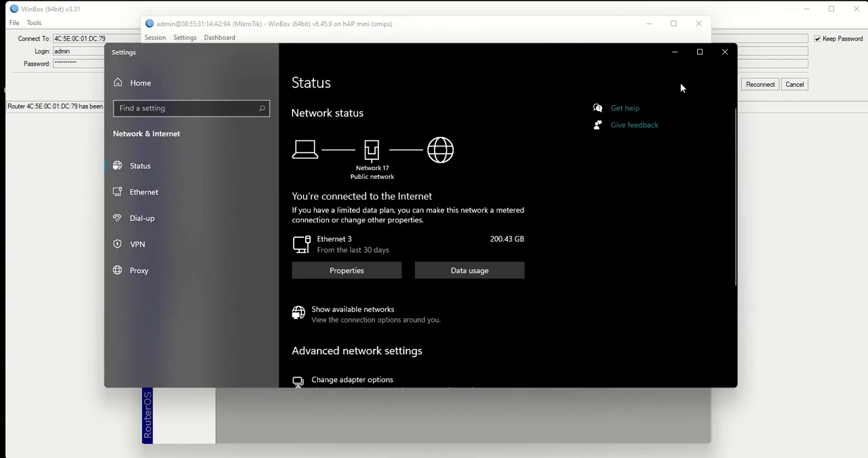
pyautogui.click(724, 53)
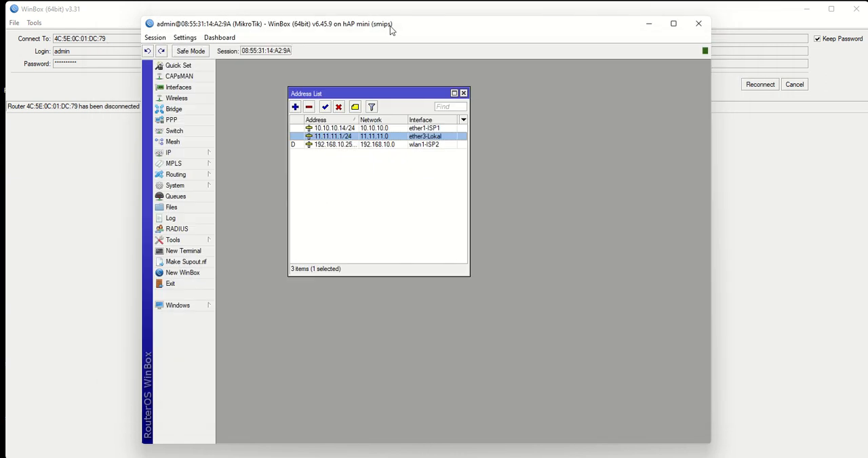
# - Minimize both WinBox windows, switch to the web browser, and open youtube.com
pyautogui.moveTo(390, 30); pyautogui.dragTo(356, 19)
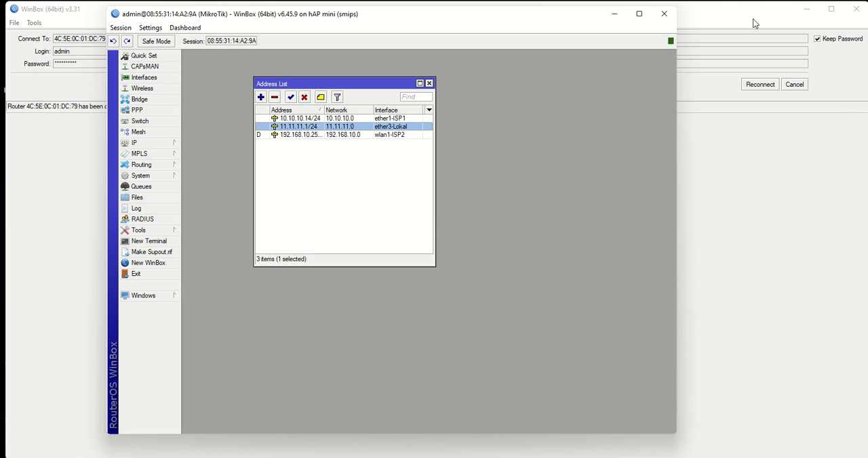
pyautogui.click(806, 8)
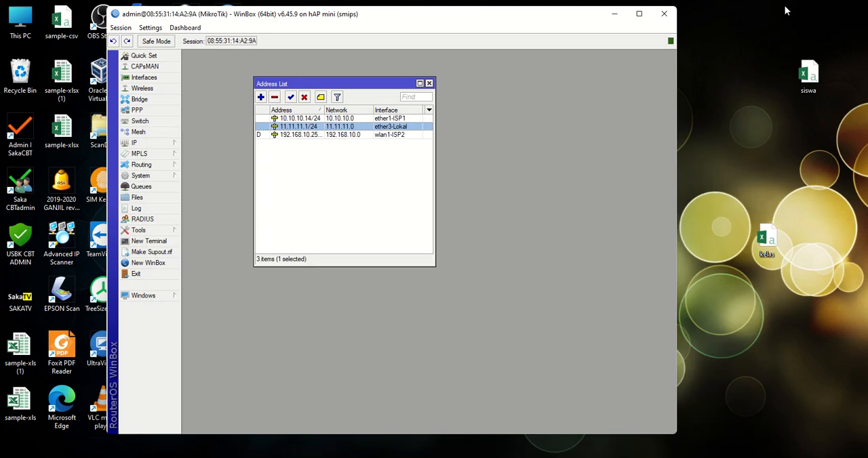
pyautogui.click(616, 14)
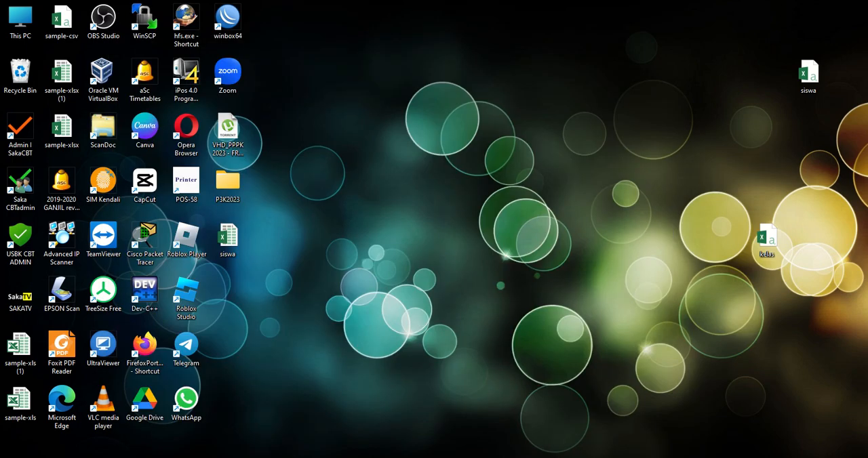
pyautogui.click(264, 456)
pyautogui.click(334, 28)
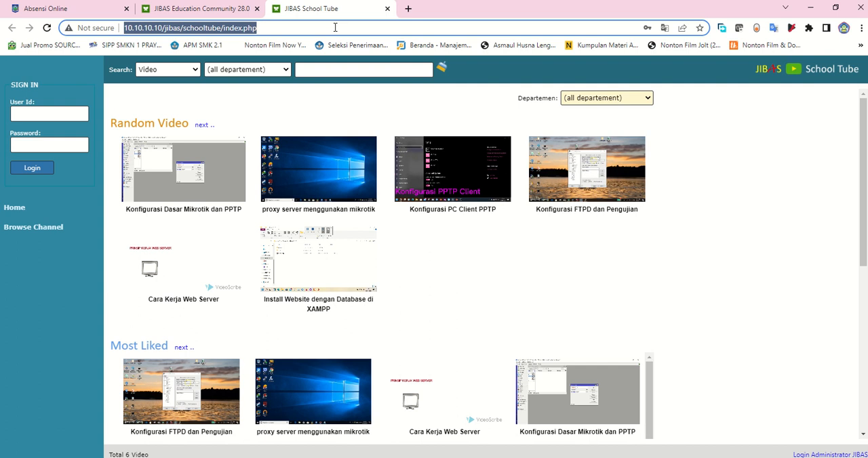
pyautogui.write('you')
pyautogui.press('Return')
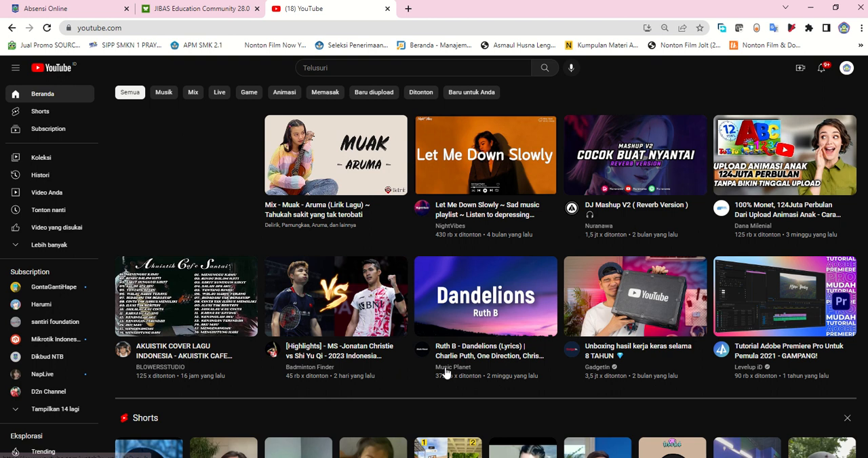
# - Play the 2023 Indonesia Masters SF highlights video and set its playback quality to 720p
pyautogui.click(346, 289)
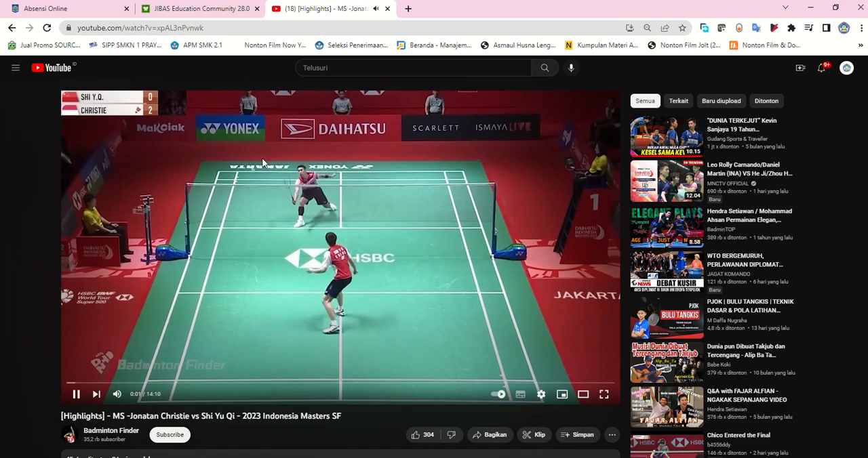
pyautogui.click(541, 396)
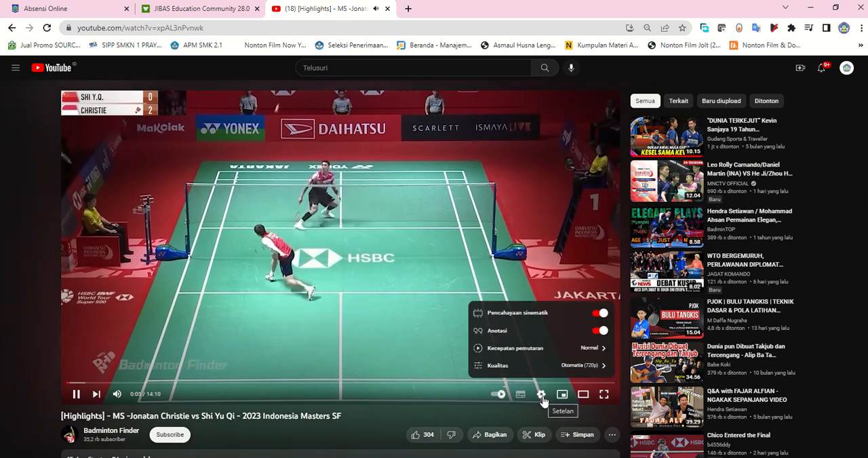
pyautogui.click(589, 366)
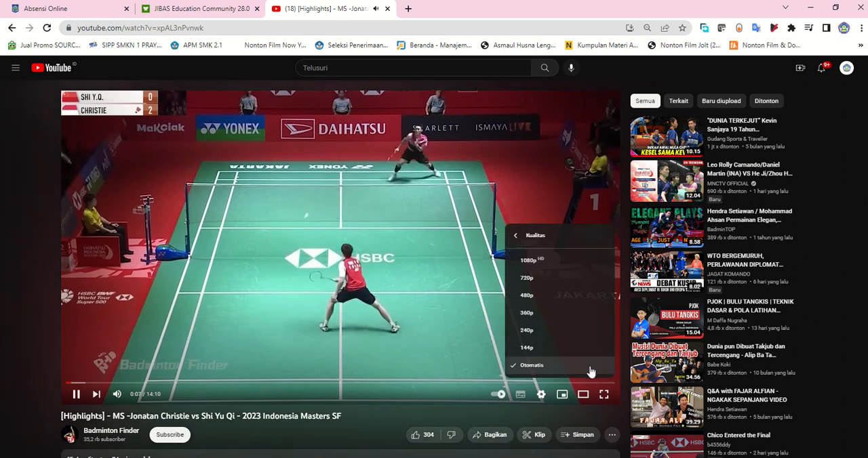
pyautogui.click(538, 279)
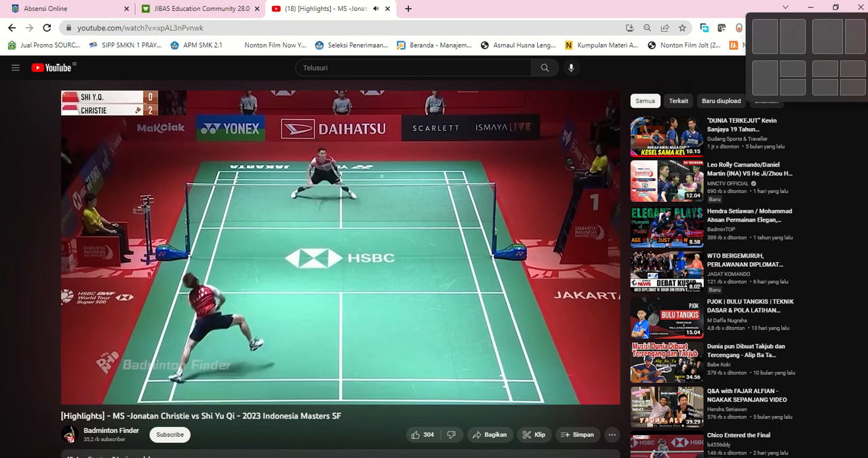
# - Switch back to WinBox beside the video, open a widened interface list, and examine the Tx and Rx traffic of ether1-ISP1 and wlan1-ISP2
pyautogui.click(495, 427)
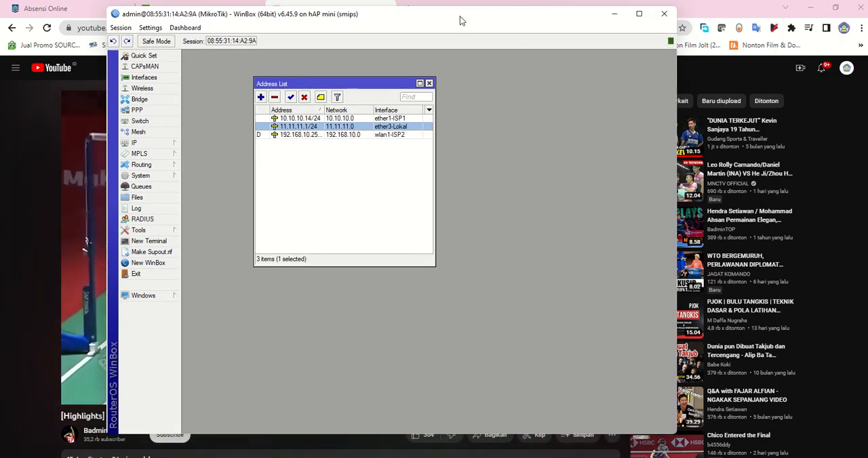
pyautogui.moveTo(484, 9); pyautogui.dragTo(680, 14)
pyautogui.click(342, 82)
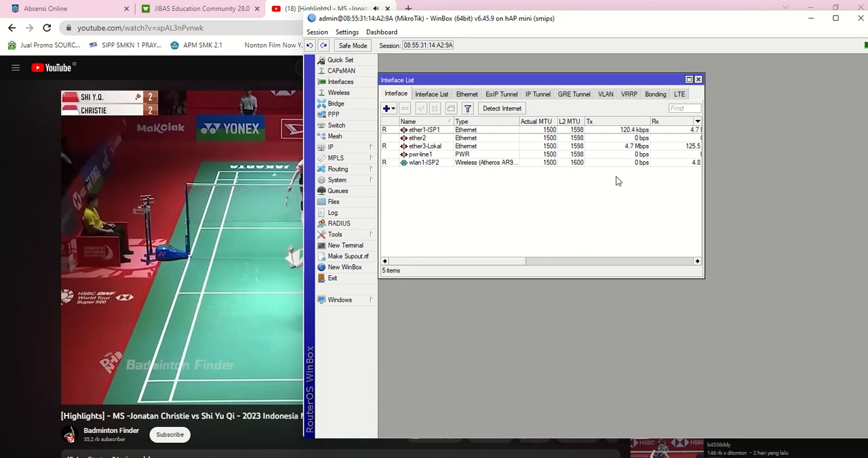
pyautogui.moveTo(508, 262); pyautogui.dragTo(490, 270)
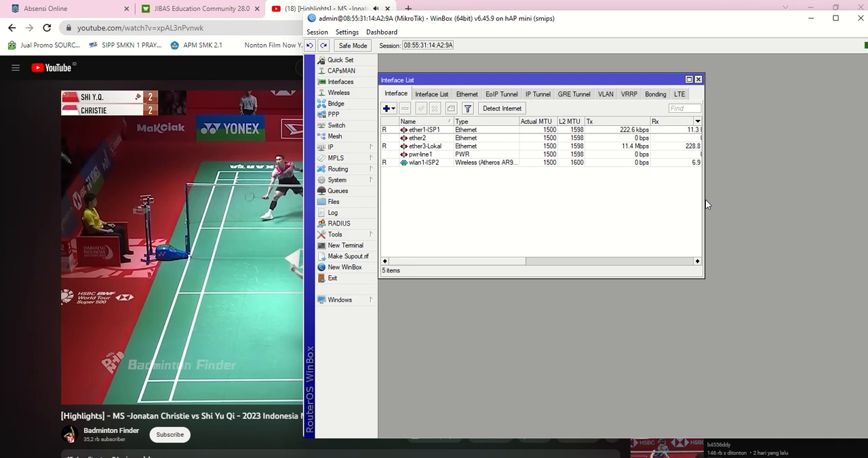
pyautogui.moveTo(704, 203); pyautogui.dragTo(804, 210)
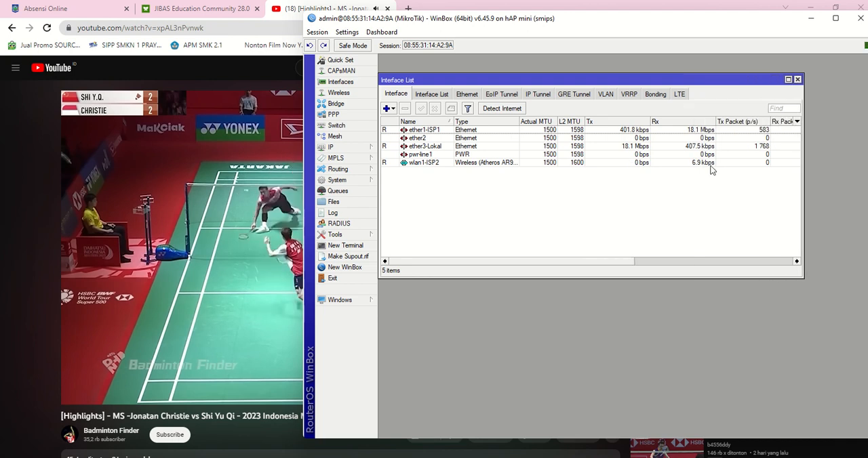
pyautogui.click(434, 132)
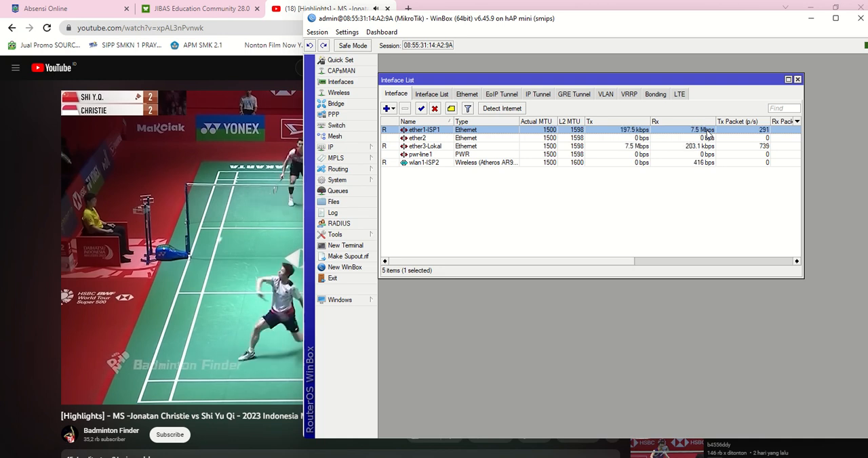
# - Disable the ether1-ISP1 interface while the video plays to test failover to the second ISP
pyautogui.moveTo(606, 27); pyautogui.dragTo(620, 27)
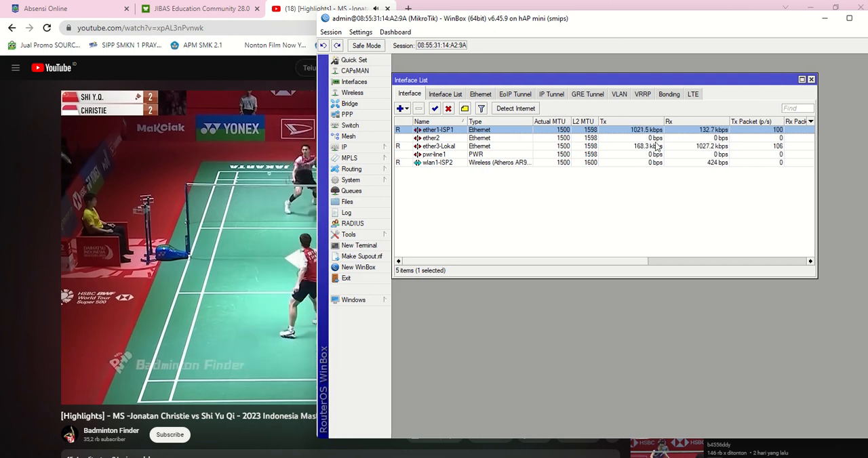
pyautogui.rightClick(437, 133)
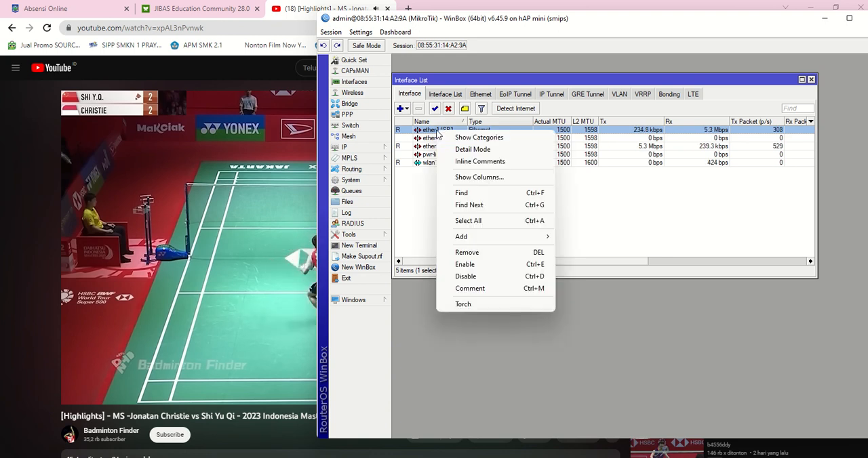
pyautogui.click(465, 277)
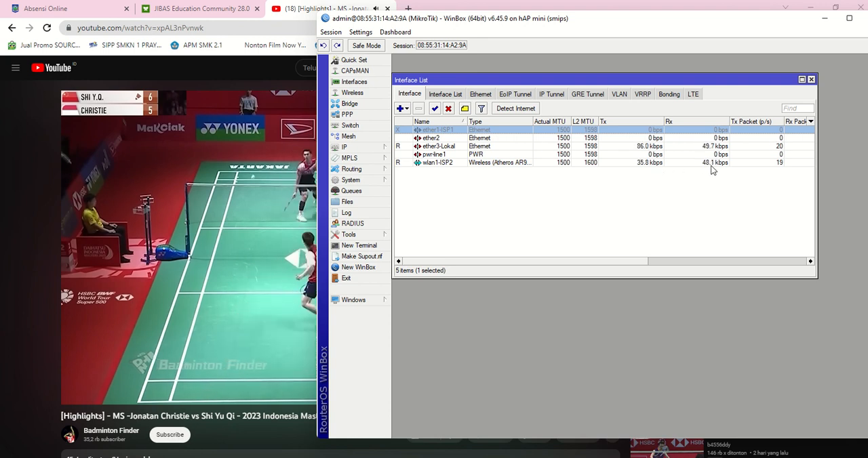
# - Enable the ether1-ISP1 interface again and select wlan1-ISP2 in the interface list
pyautogui.rightClick(436, 131)
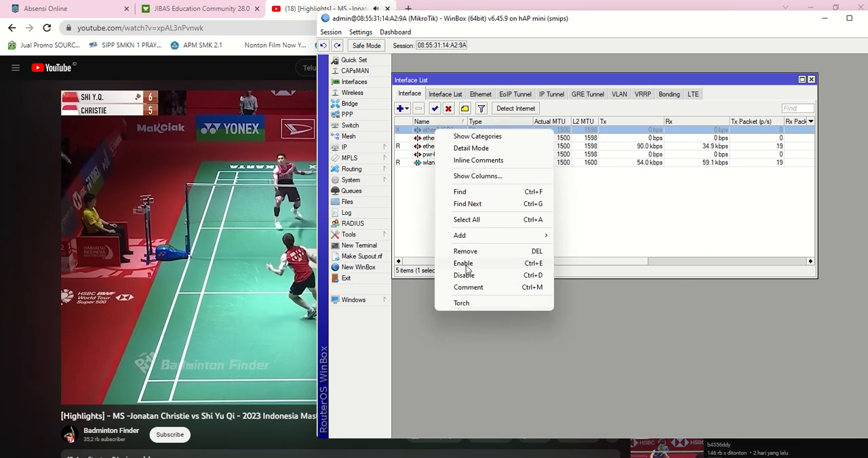
pyautogui.click(464, 264)
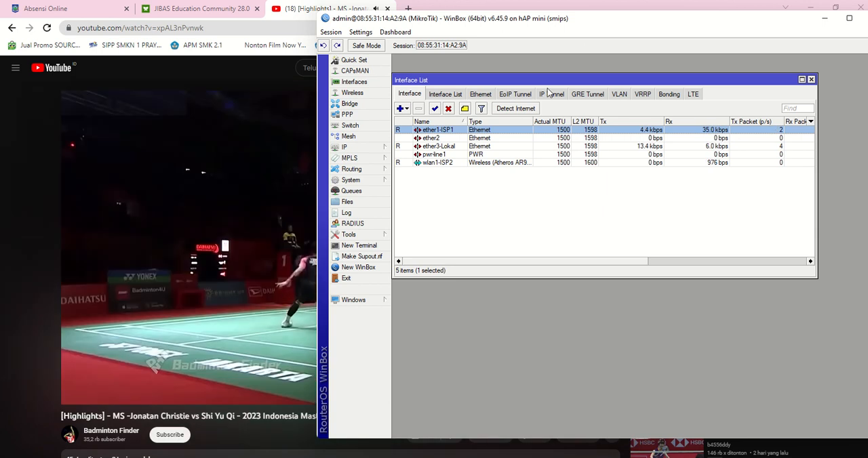
pyautogui.moveTo(587, 24); pyautogui.dragTo(456, 17)
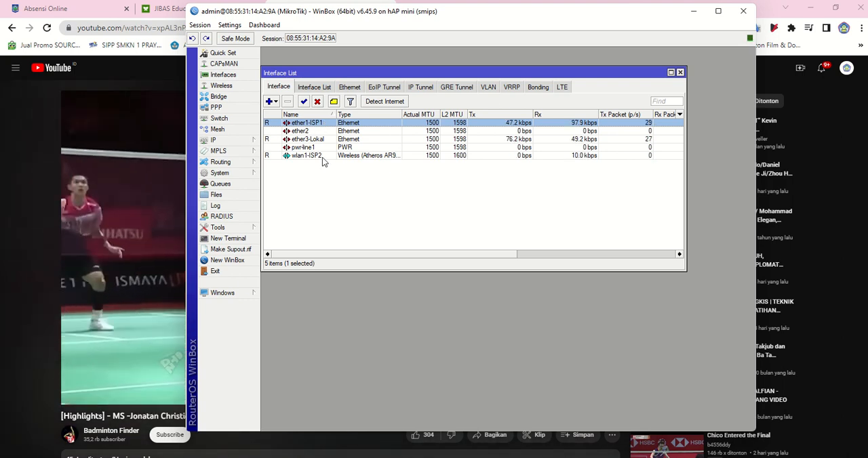
pyautogui.click(330, 155)
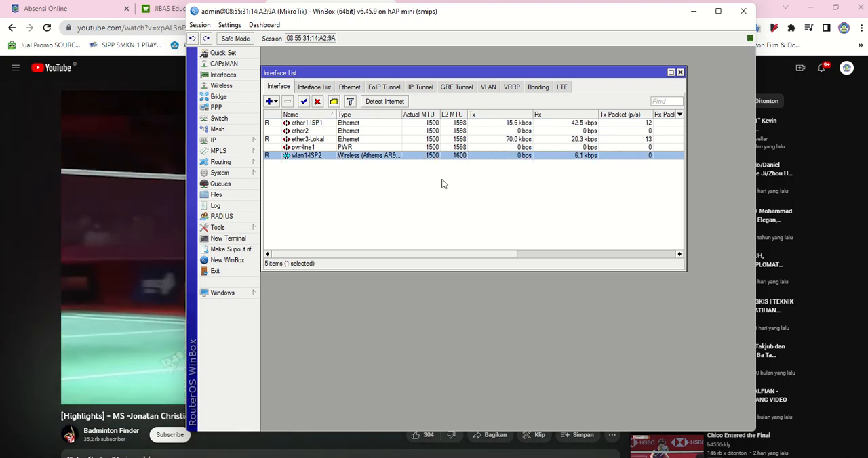